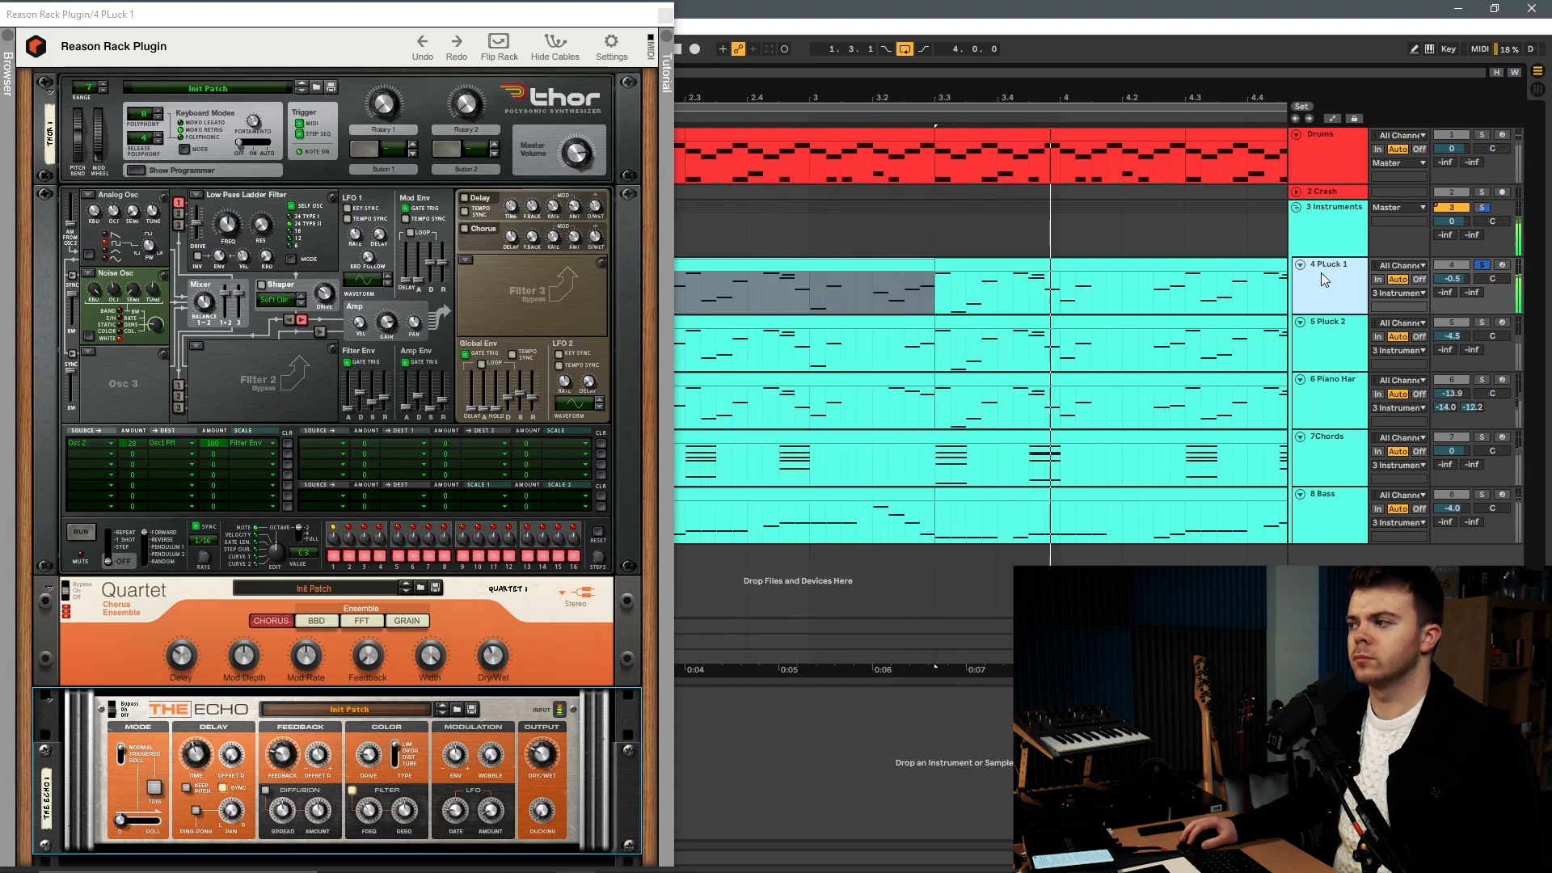
Step: Duplicate the PLuck 1 track in the Instruments group
{"action": "left_click_drag", "start_coordinate": [1068, 98], "coordinate": [837, 73]}
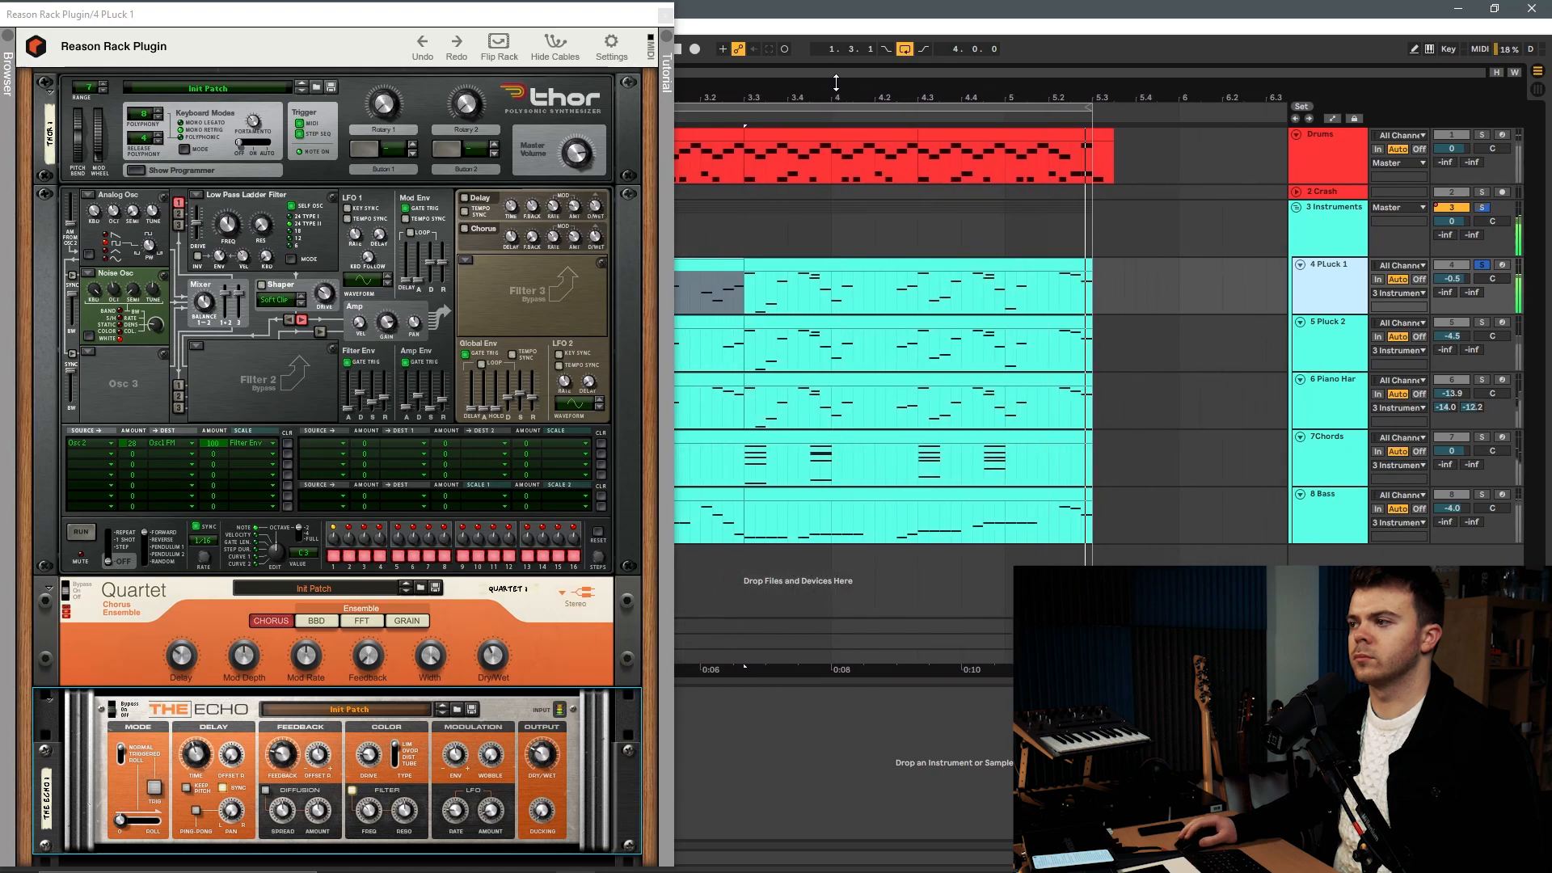
{"action": "left_click", "coordinate": [225, 395]}
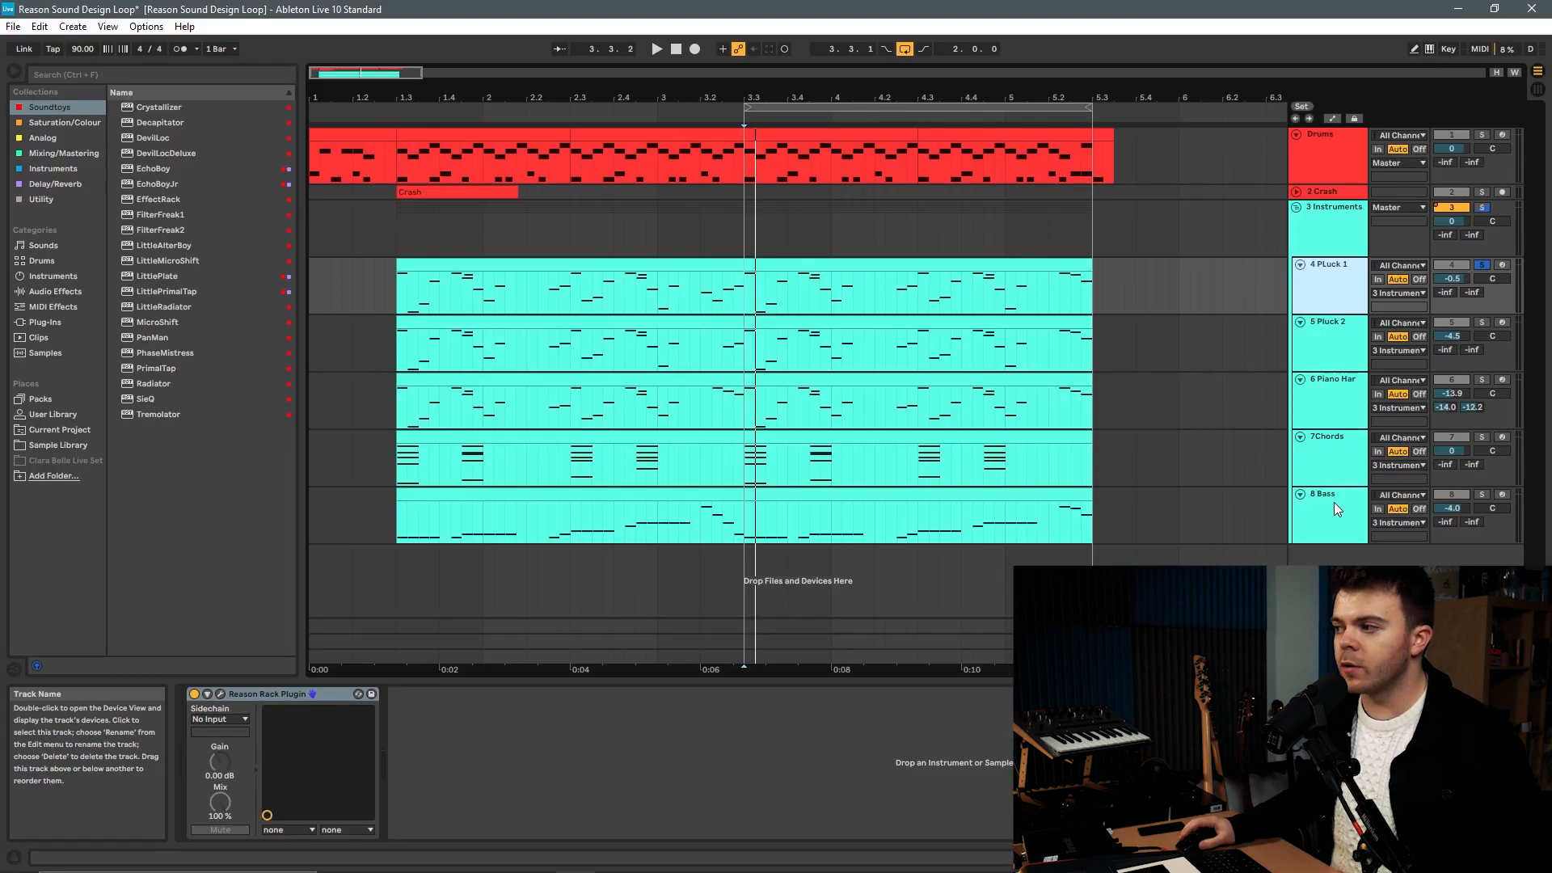
{"action": "left_click", "coordinate": [1334, 502]}
{"action": "left_click", "coordinate": [1327, 223]}
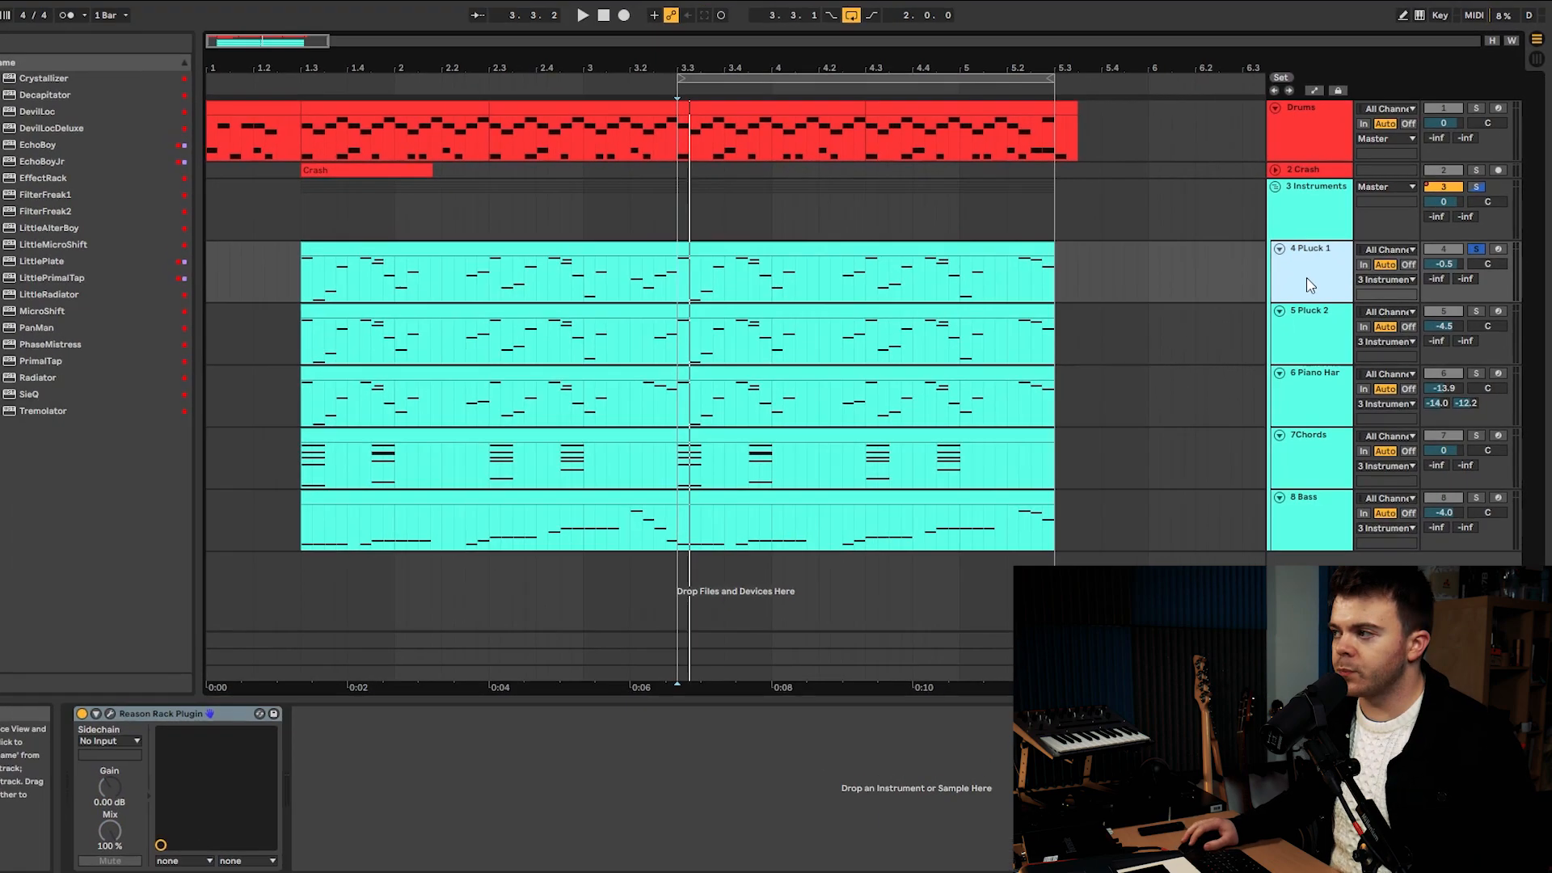
{"action": "right_click", "coordinate": [1326, 292]}
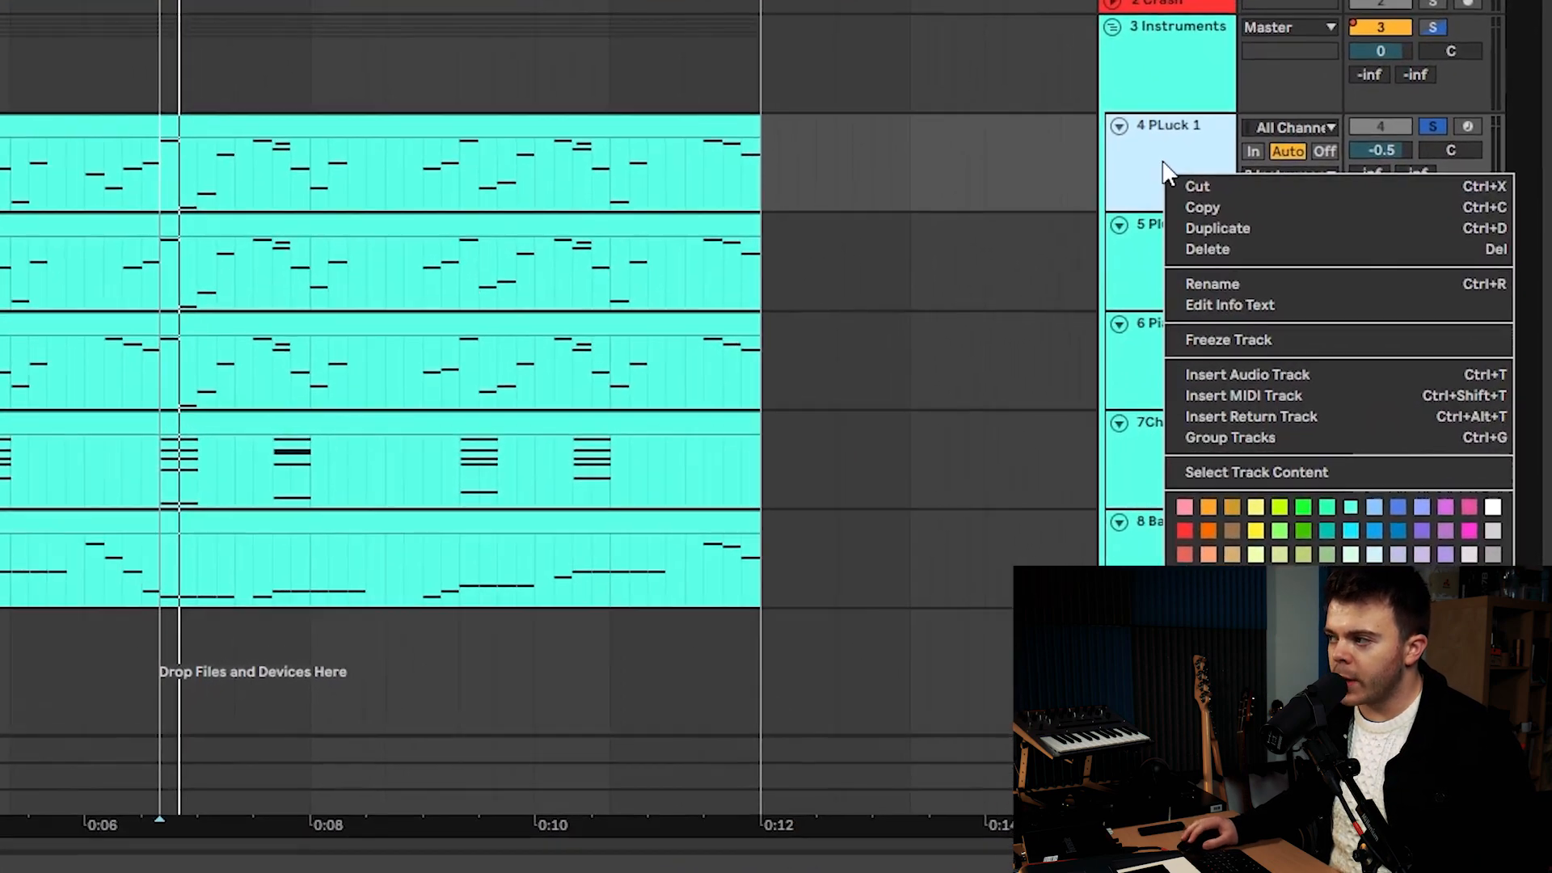
{"action": "left_click", "coordinate": [1181, 178]}
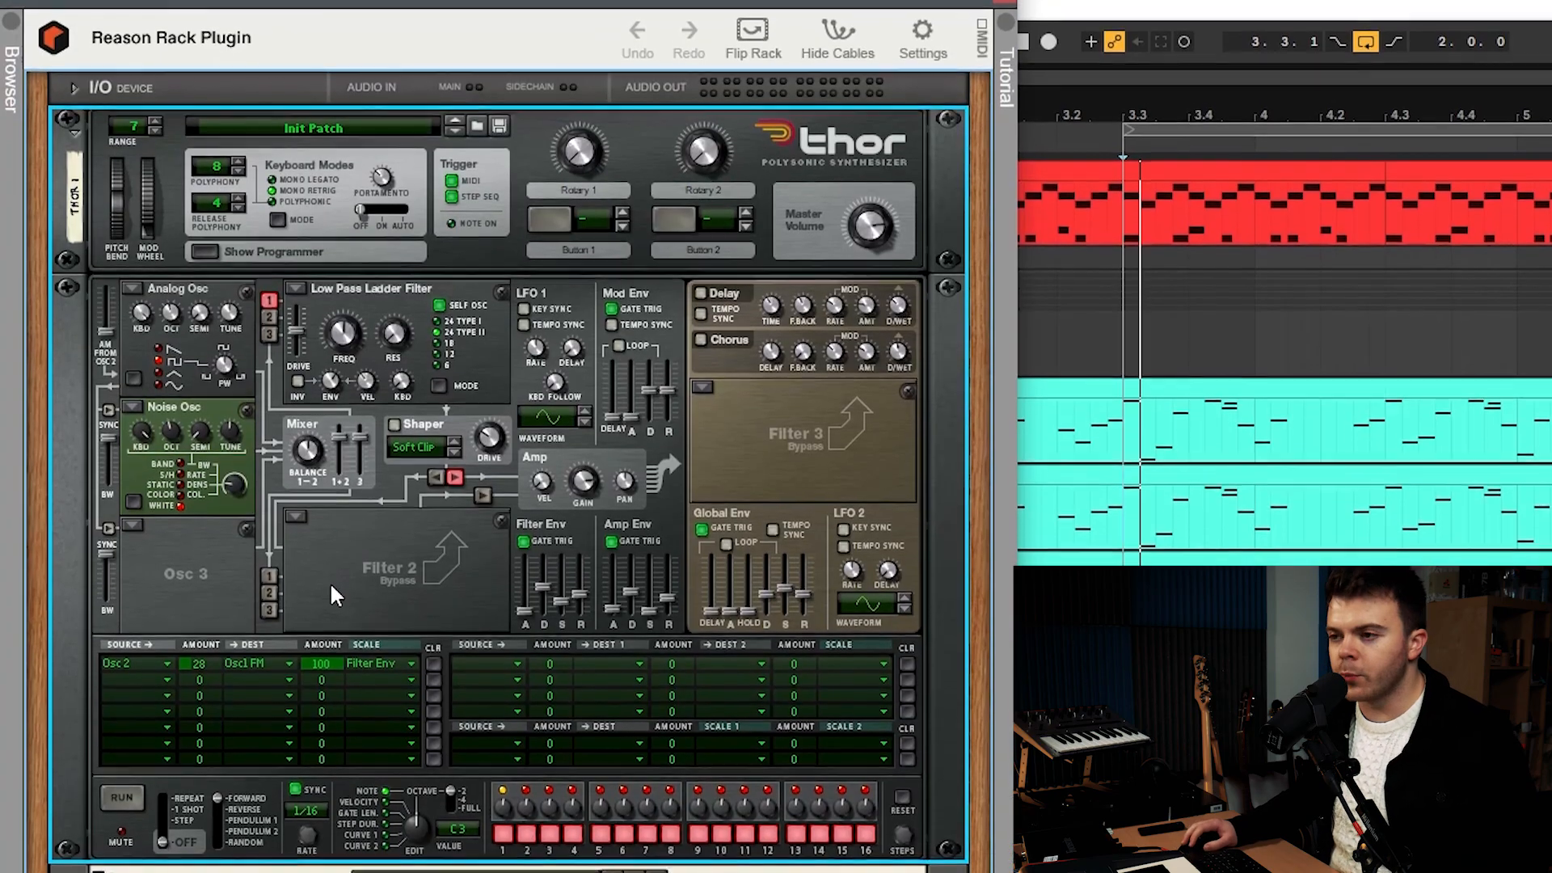
Step: Reset the Thor synthesizer in the duplicated track's rack and delete the Quartet and The Echo effects below it
{"action": "right_click", "coordinate": [356, 540]}
{"action": "left_click", "coordinate": [330, 456]}
{"action": "right_click", "coordinate": [363, 450]}
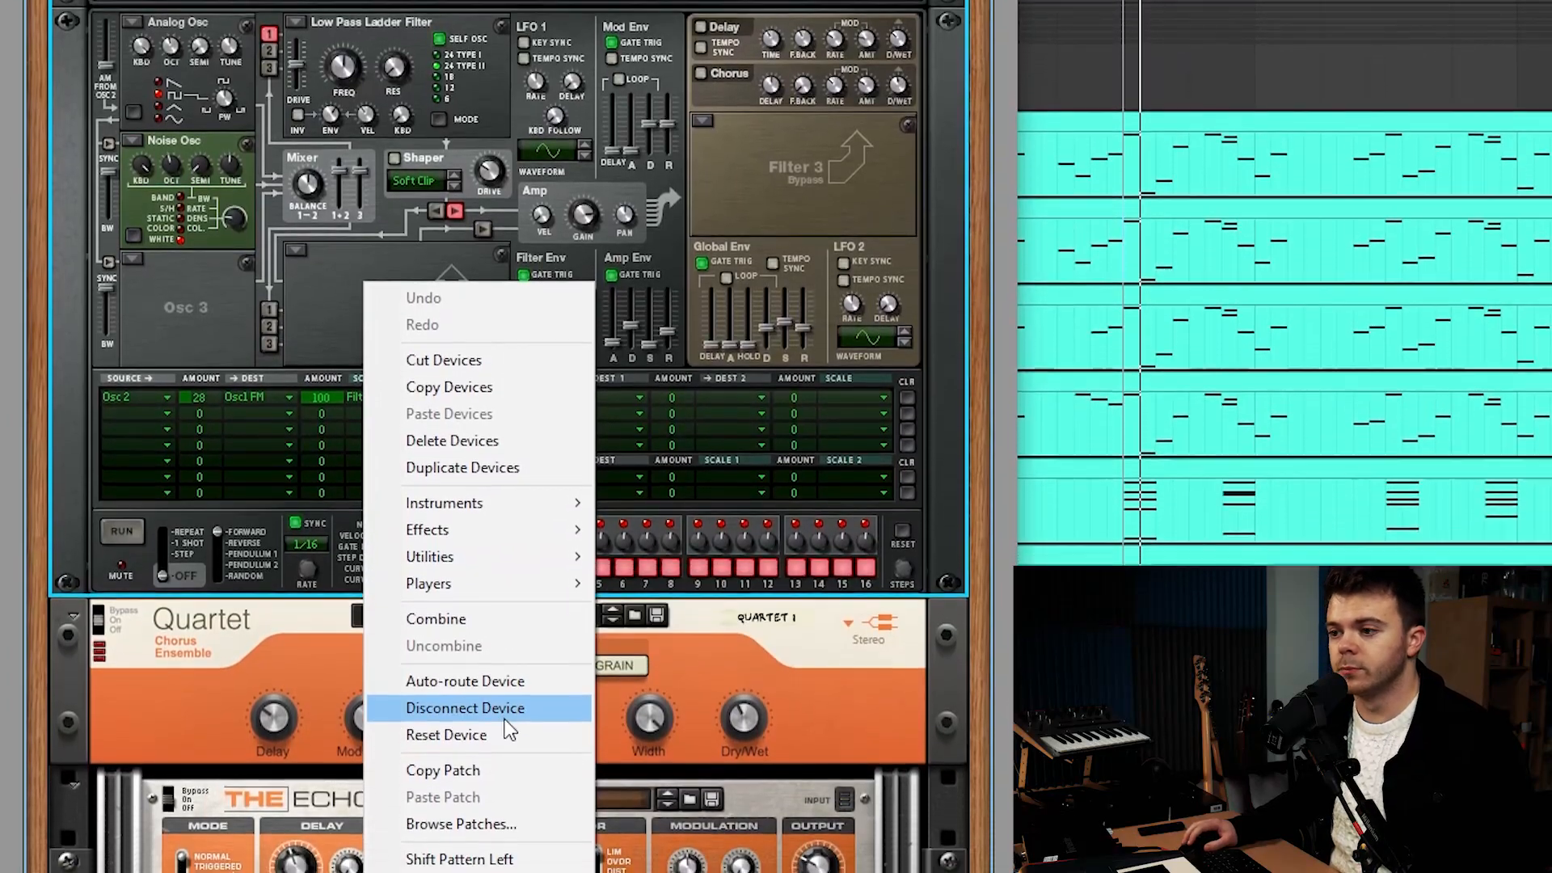
{"action": "left_click", "coordinate": [508, 769]}
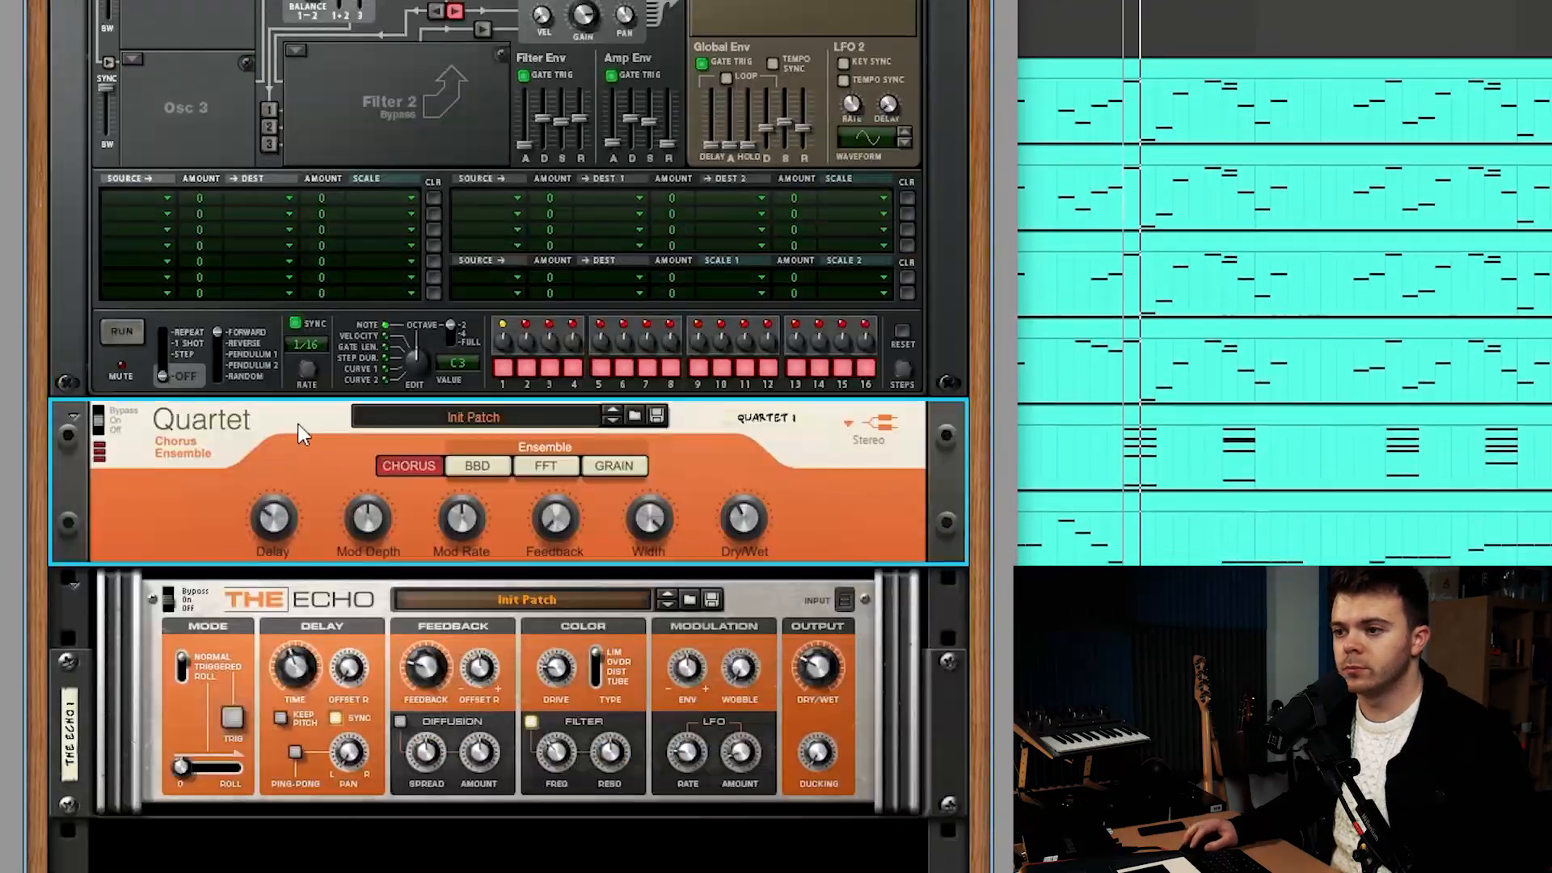
{"action": "key", "text": "Delete"}
{"action": "key", "text": "Delete"}
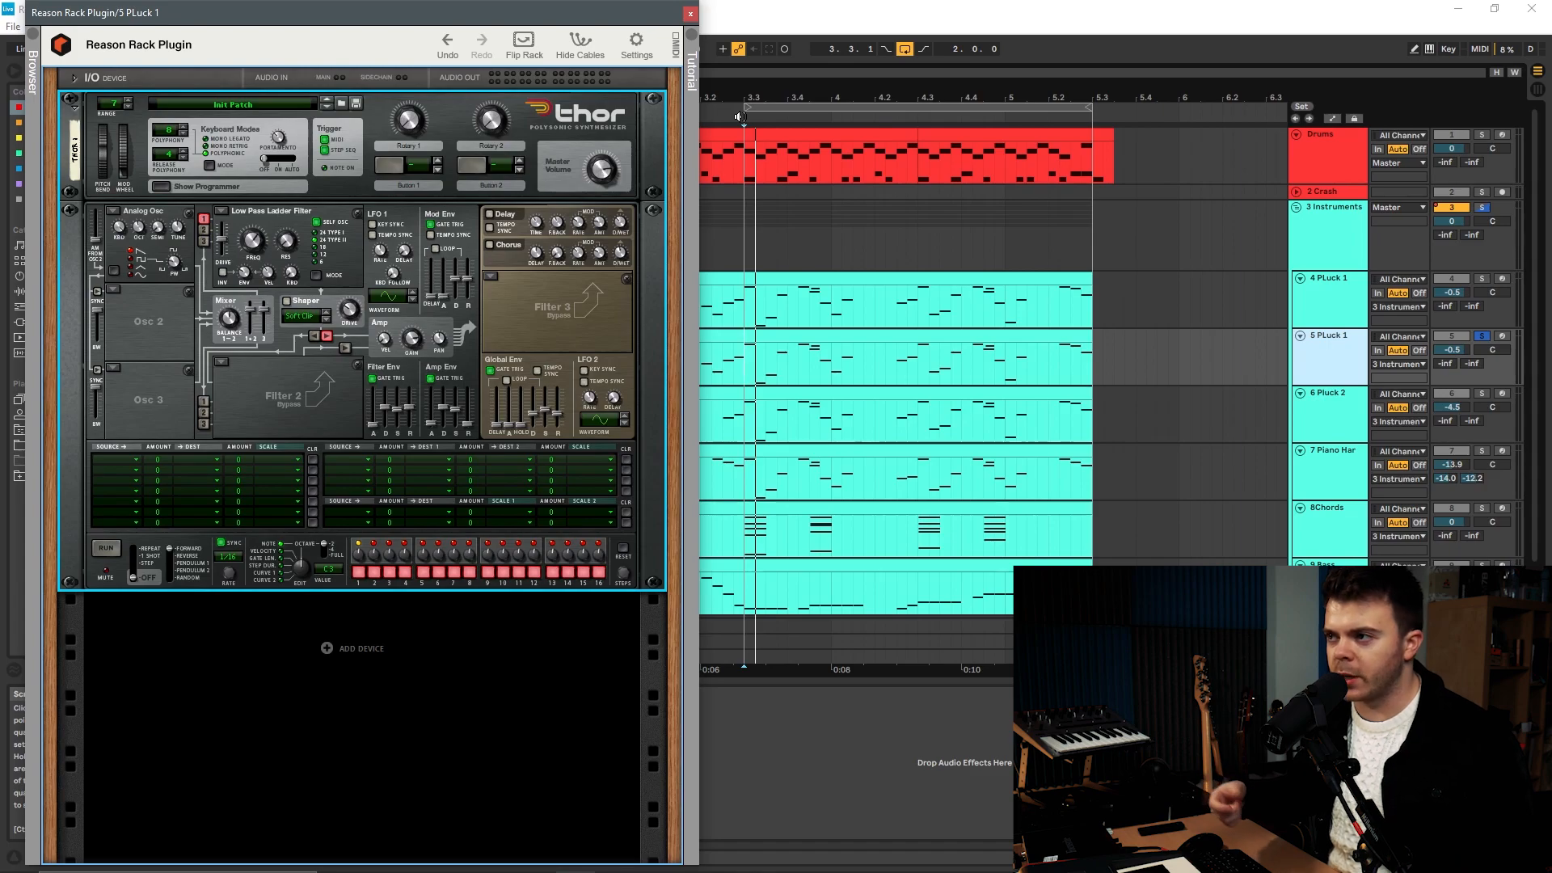
Step: Play the loop with Thor's reset patch and choose the Analog type for oscillator 1
{"action": "key", "text": "space"}
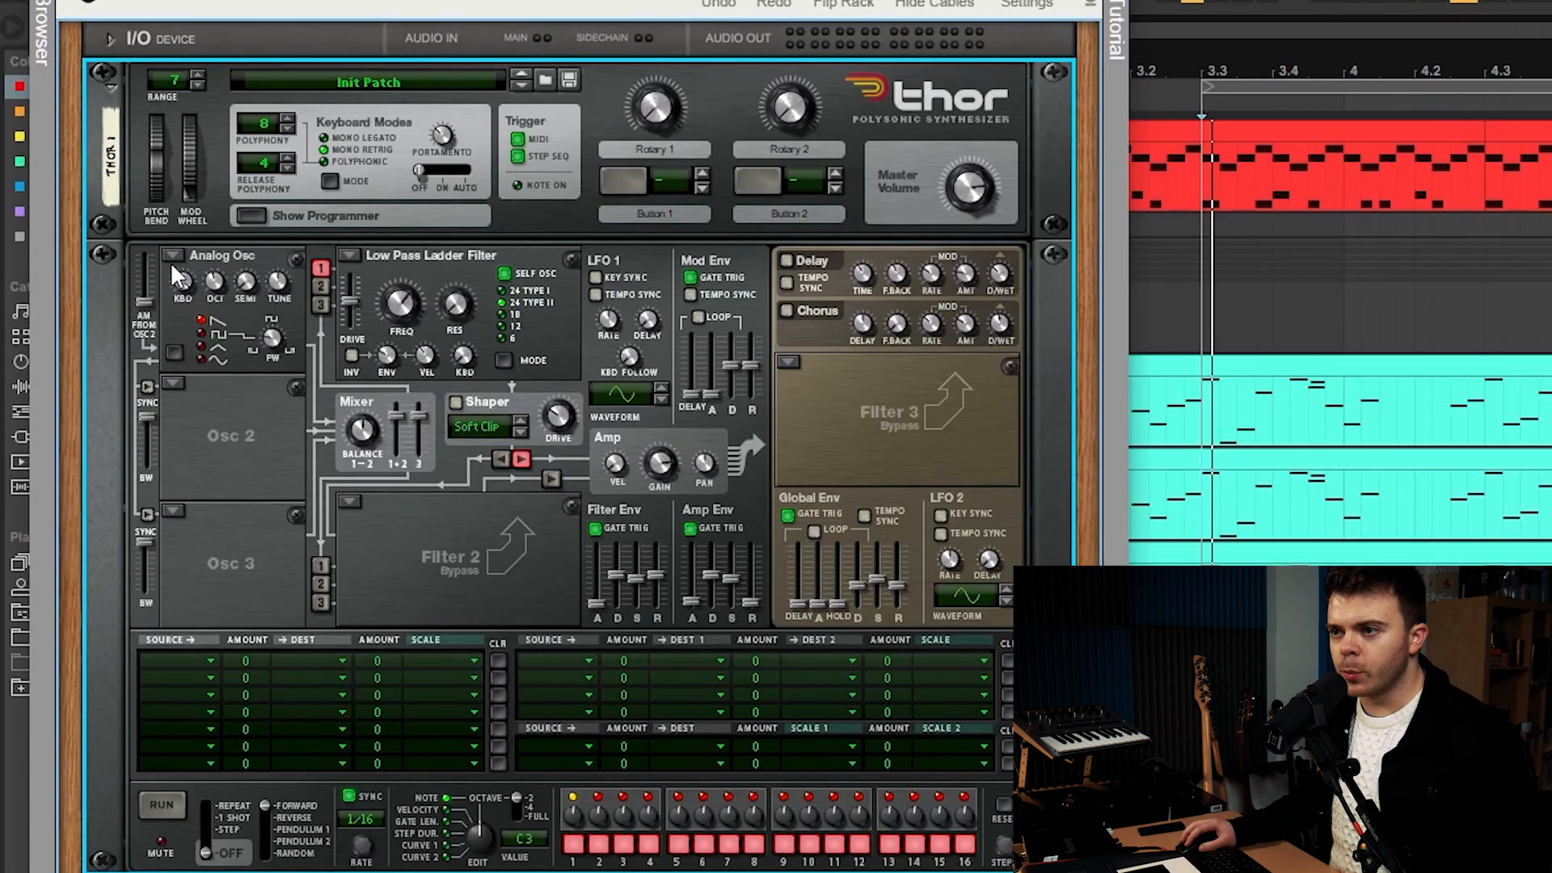
{"action": "left_click", "coordinate": [128, 296]}
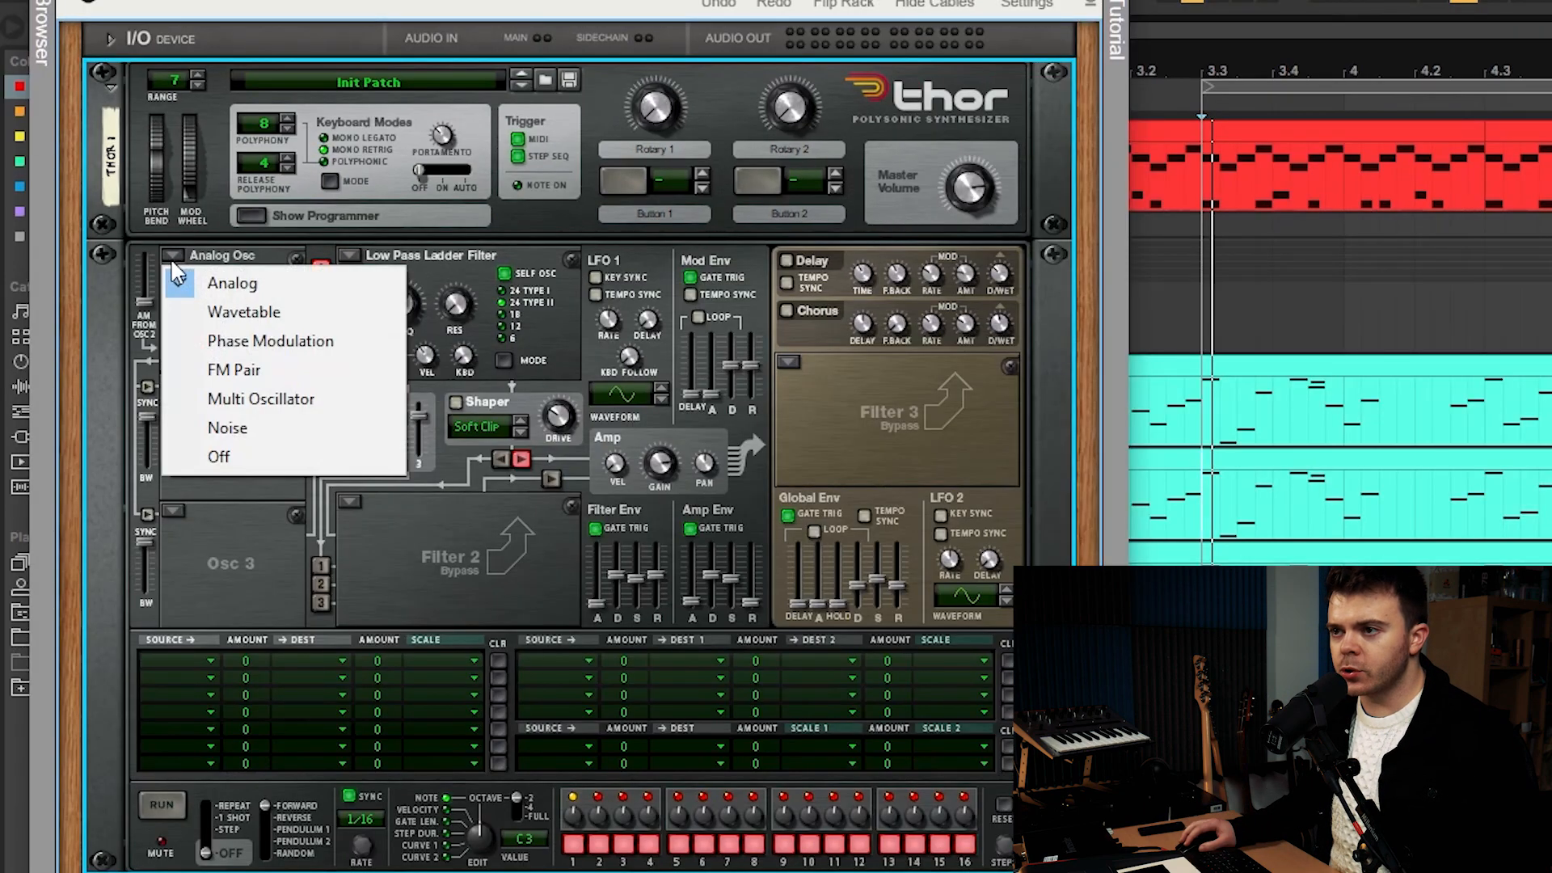
{"action": "left_click", "coordinate": [249, 281]}
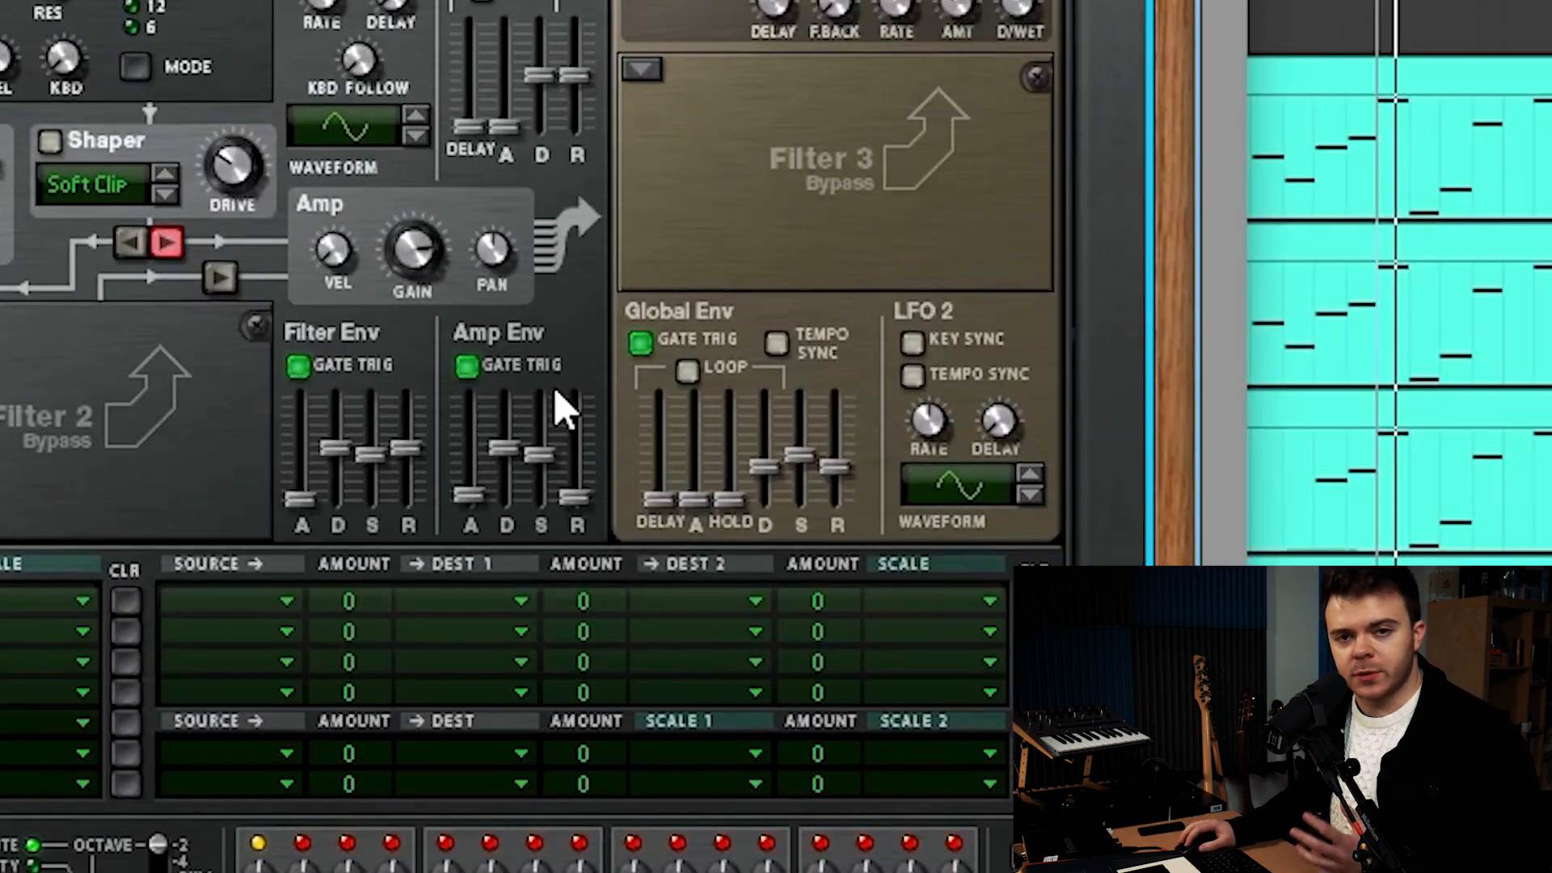
Step: Shape Thor's Amp Env into a pluck with sustain at minimum, a slightly shorter decay and a longer release
{"action": "left_click_drag", "start_coordinate": [540, 459], "coordinate": [543, 566]}
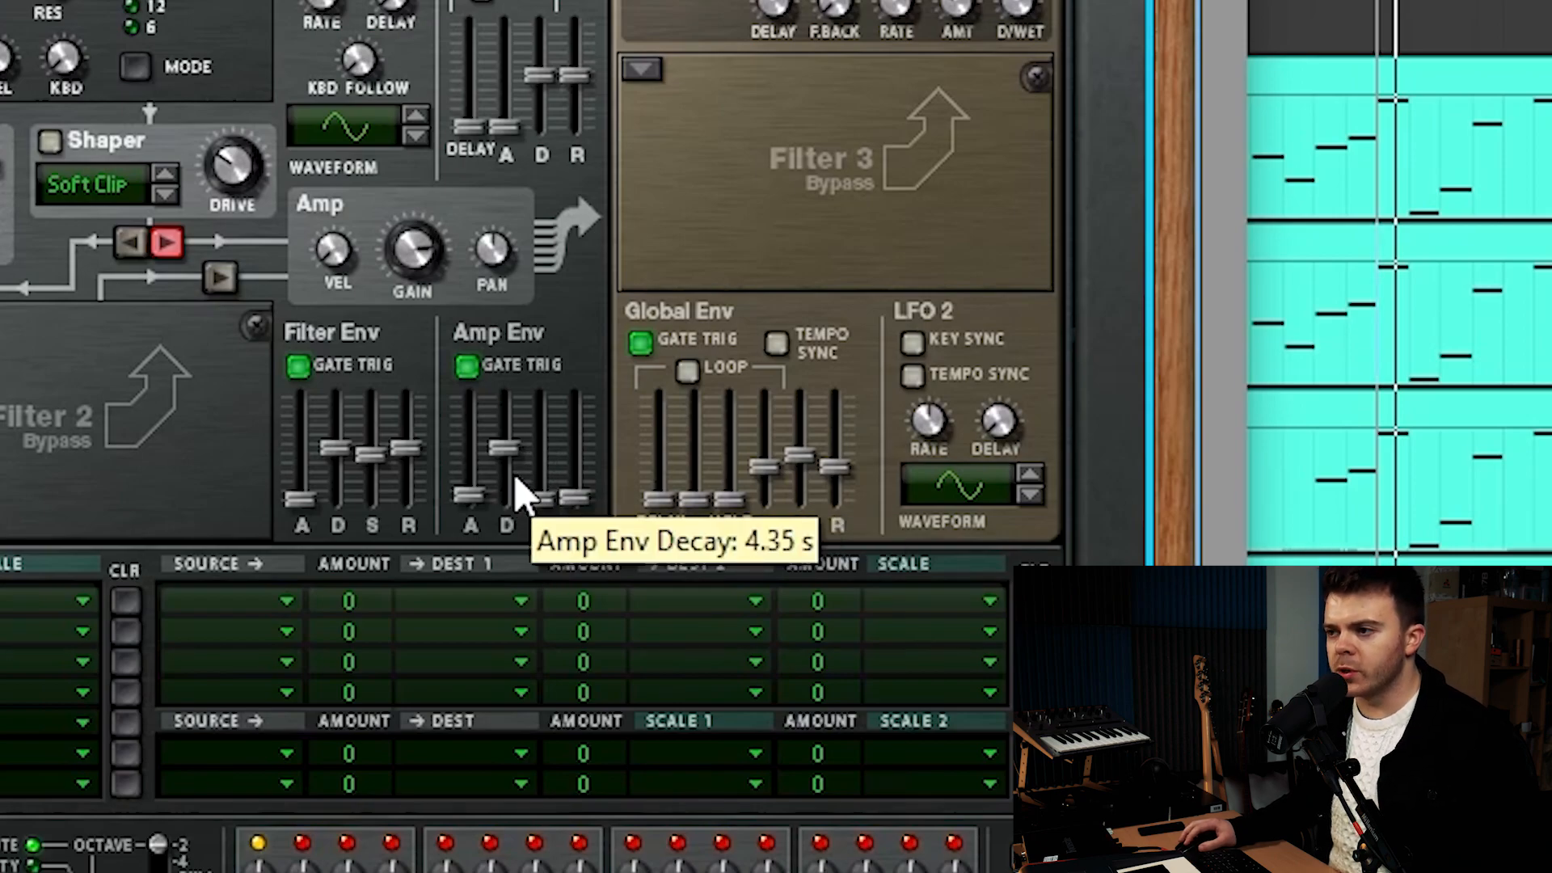
{"action": "left_click_drag", "start_coordinate": [508, 469], "coordinate": [508, 478]}
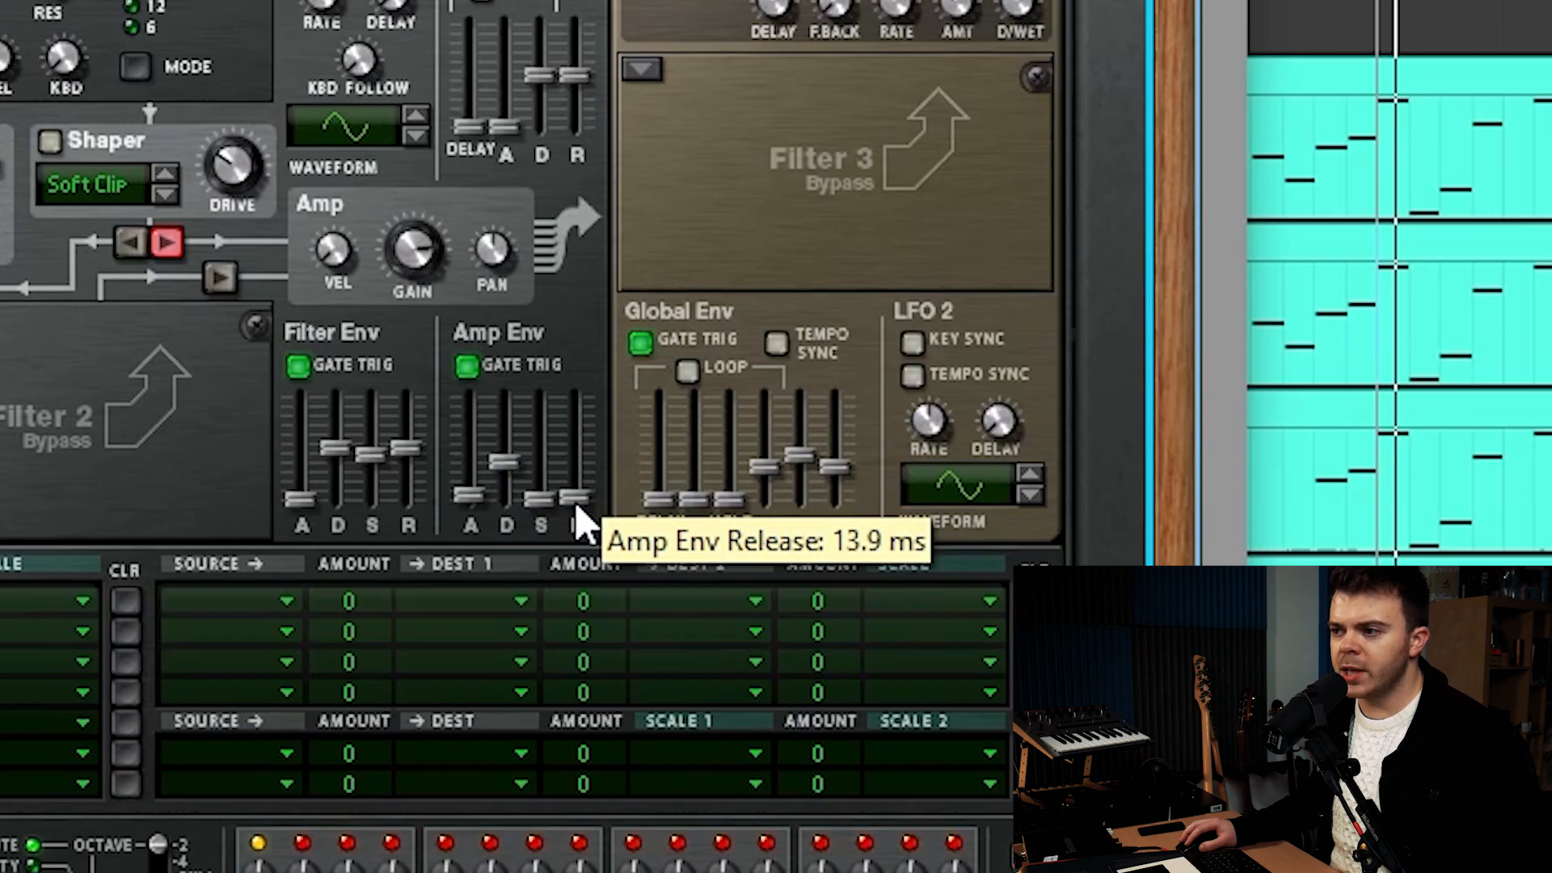
{"action": "left_click_drag", "start_coordinate": [595, 504], "coordinate": [597, 425]}
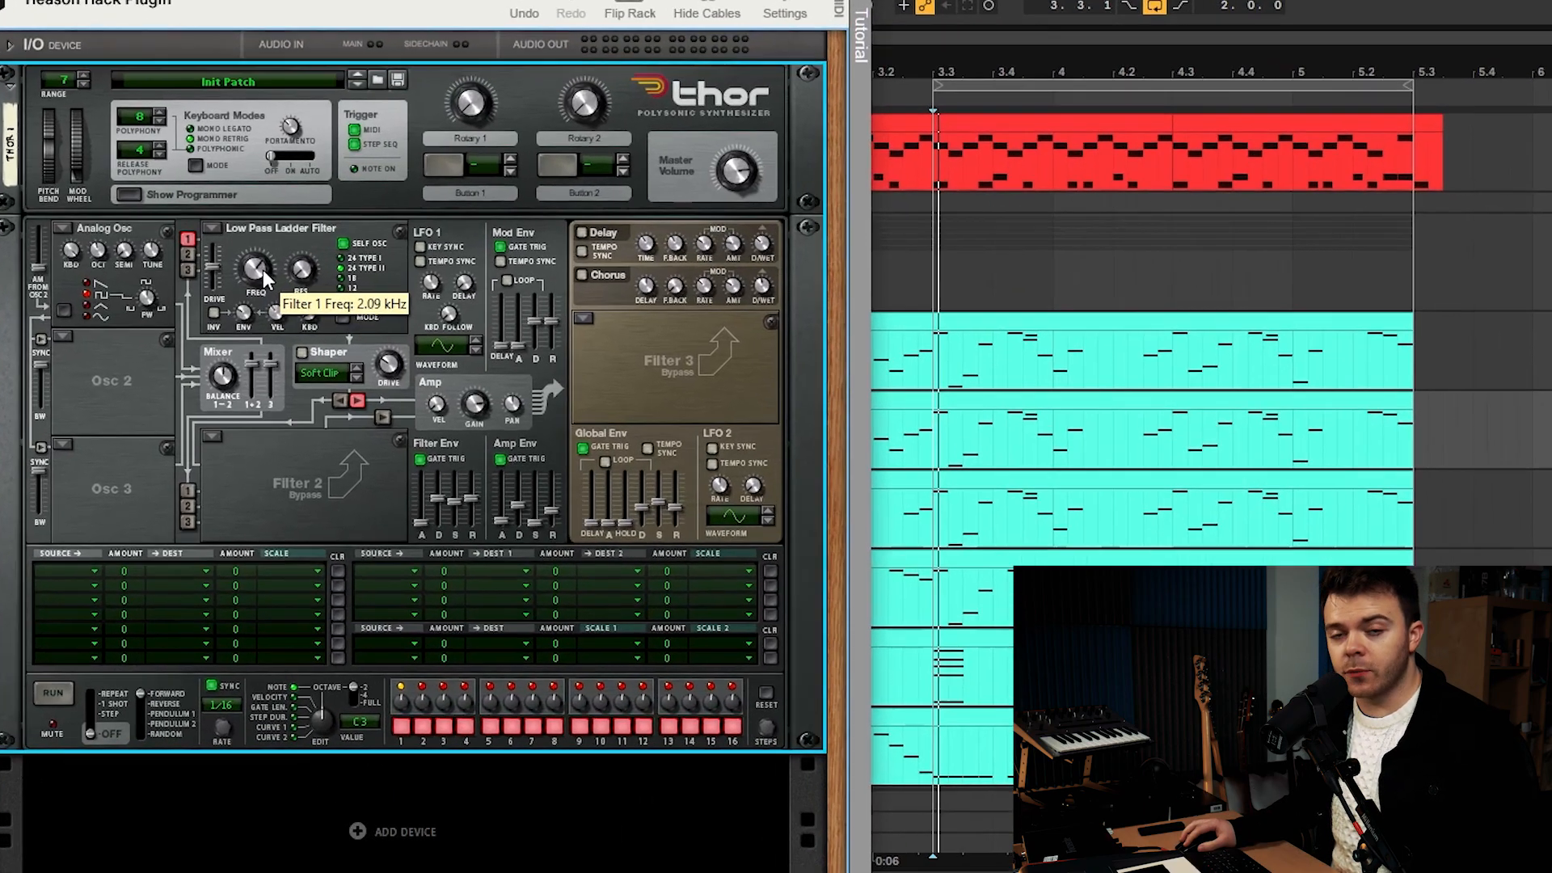
Step: Adjust the low pass ladder filter's frequency, lower the Filter Env sustain, decay and release, and raise the filter's envelope amount
{"action": "mouse_move", "coordinate": [262, 270]}
{"action": "left_mouse_down"}
{"action": "mouse_move", "coordinate": [259, 287]}
{"action": "mouse_move", "coordinate": [259, 273]}
{"action": "left_mouse_up"}
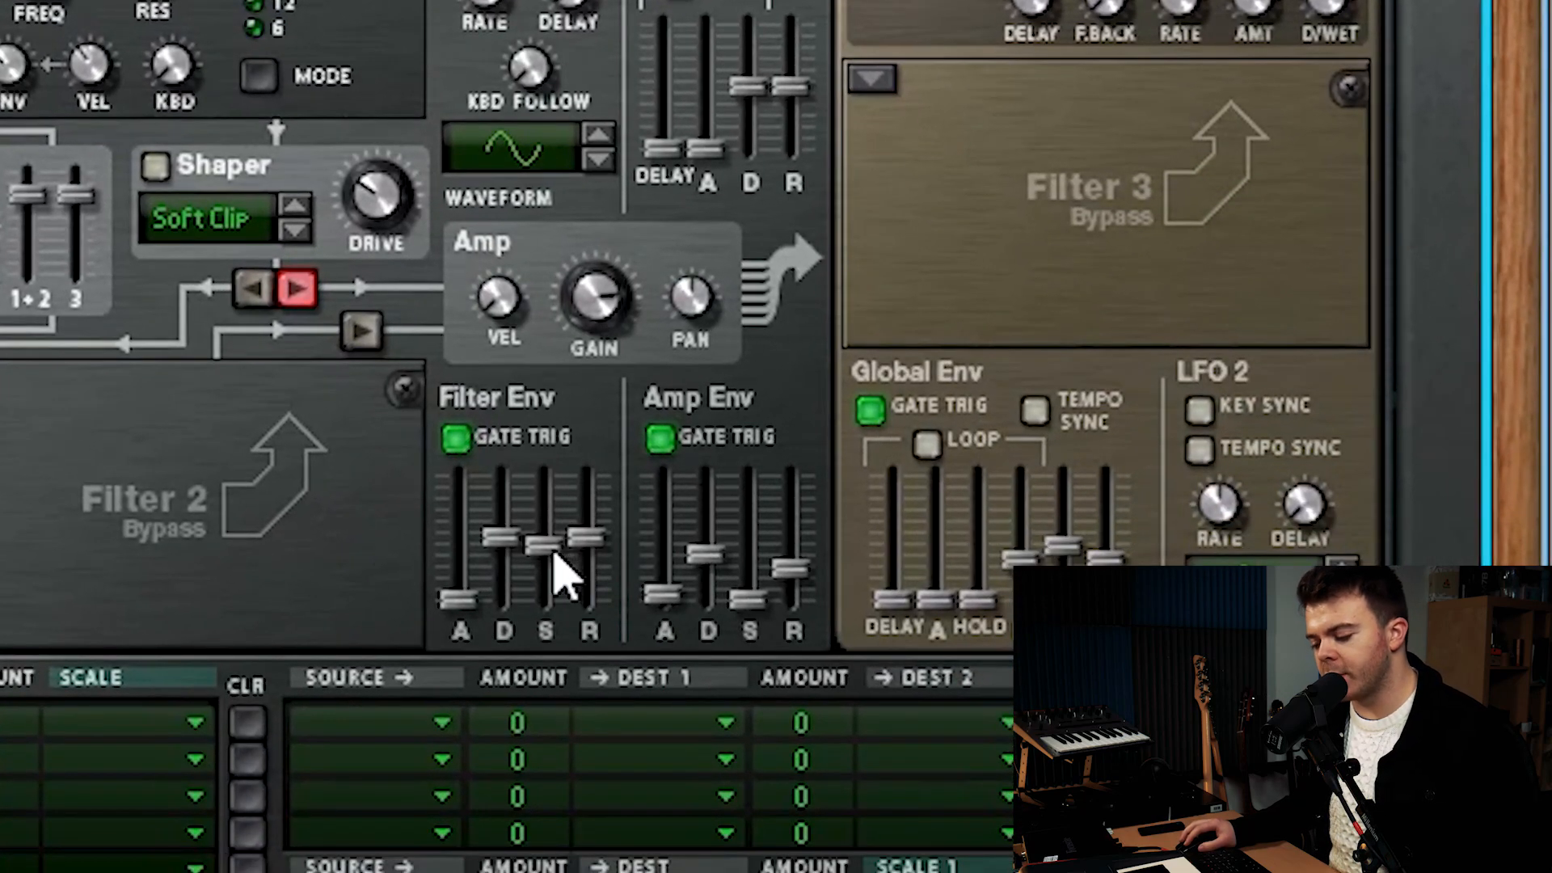
{"action": "left_click_drag", "start_coordinate": [554, 558], "coordinate": [616, 583]}
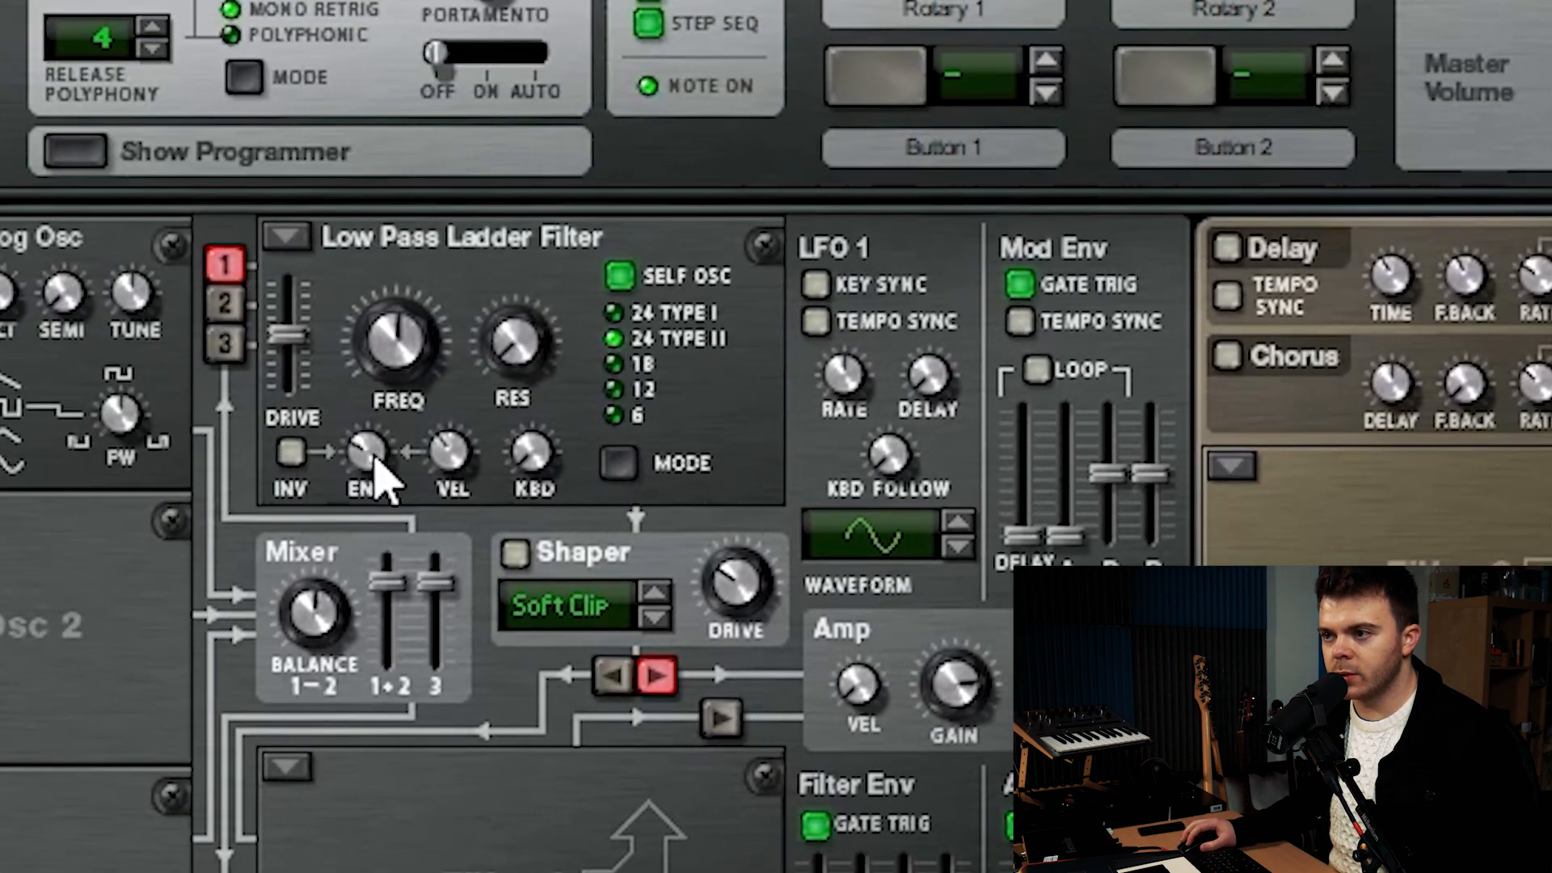
{"action": "left_click_drag", "start_coordinate": [374, 459], "coordinate": [392, 402]}
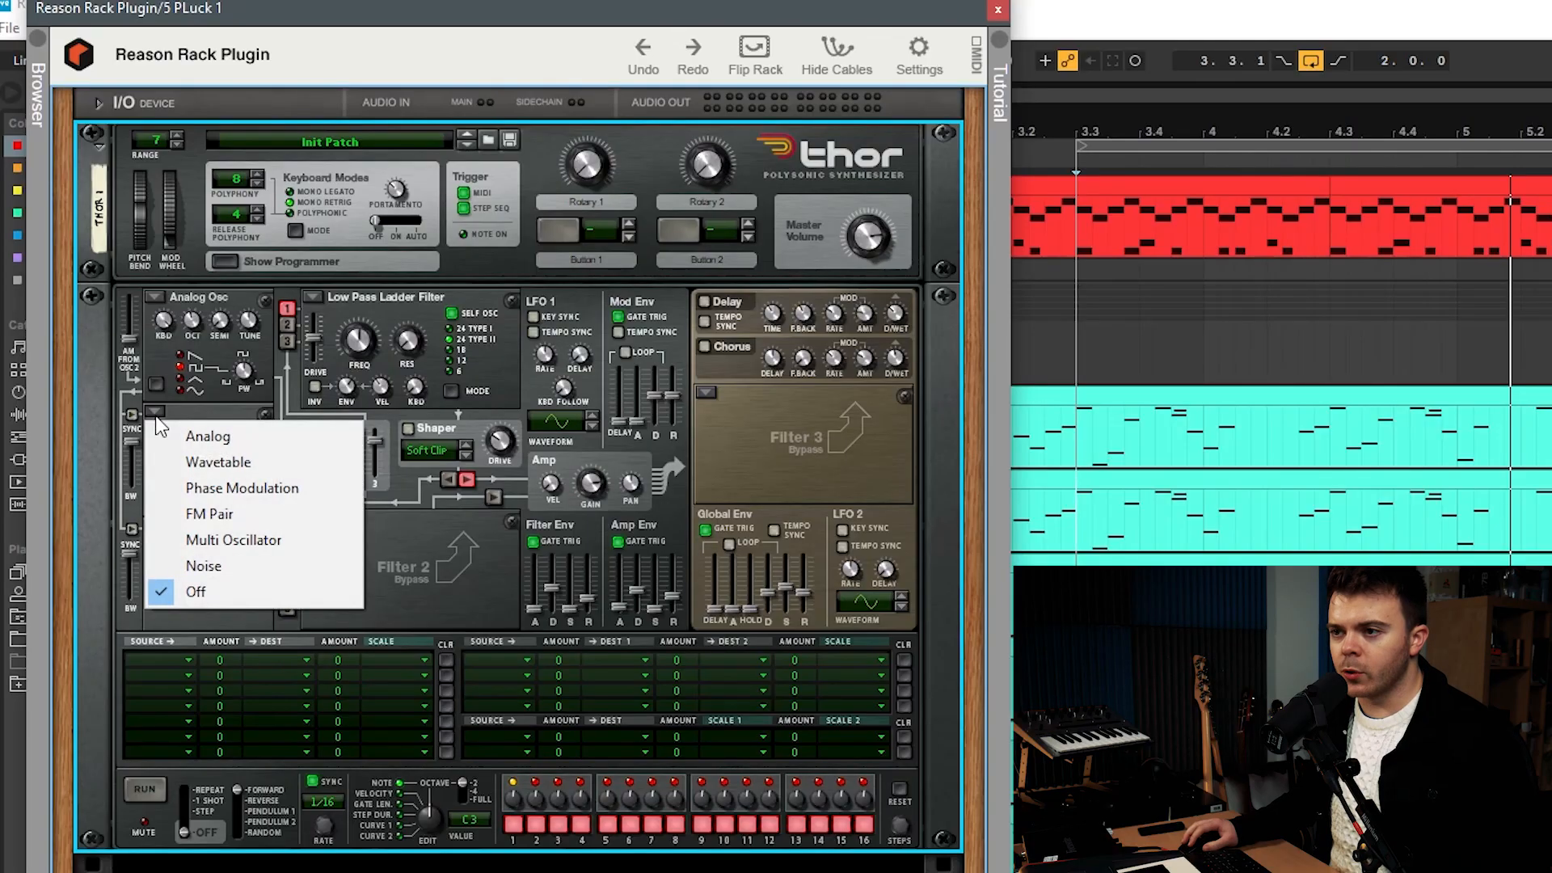
Step: Set oscillator 2 to Noise and route Osc 2 to Osc 1 FM in the first modulation matrix row
{"action": "left_click", "coordinate": [250, 566]}
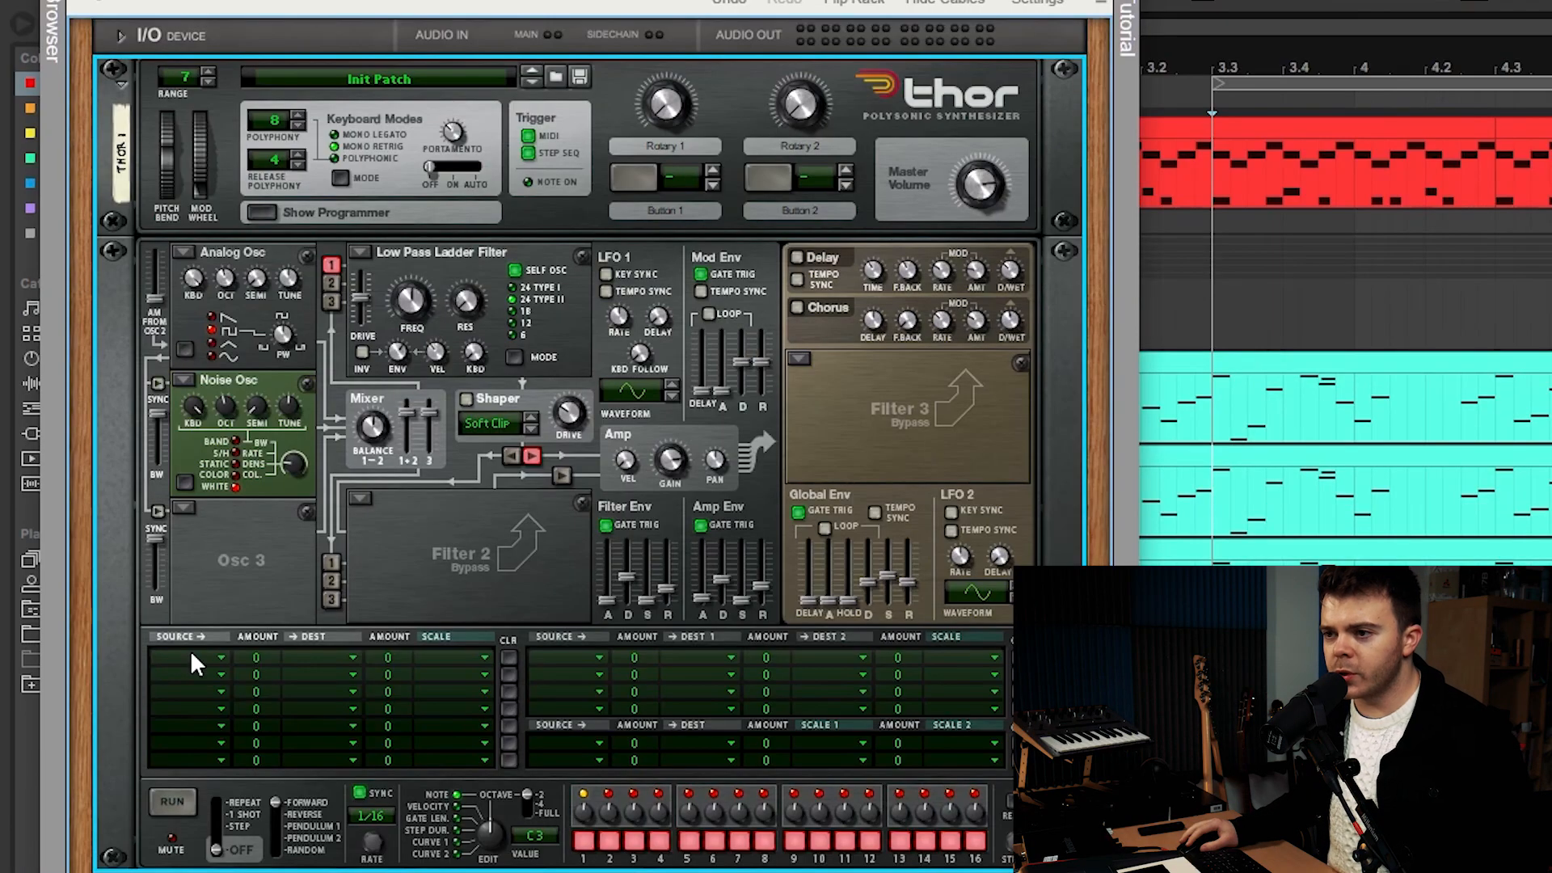
{"action": "left_click", "coordinate": [192, 436]}
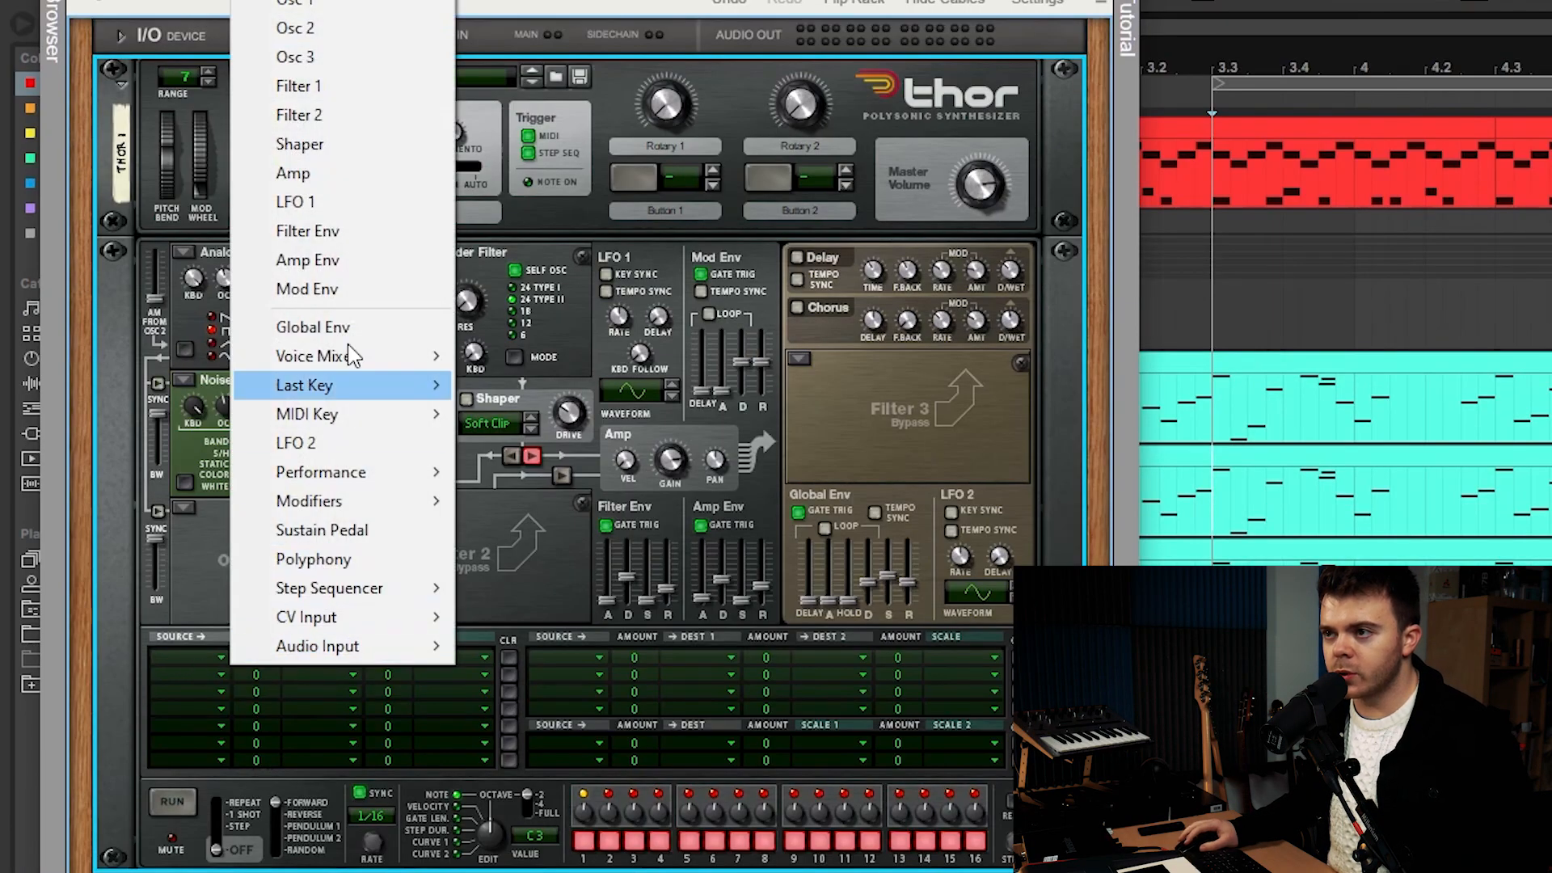
{"action": "left_click", "coordinate": [390, 26]}
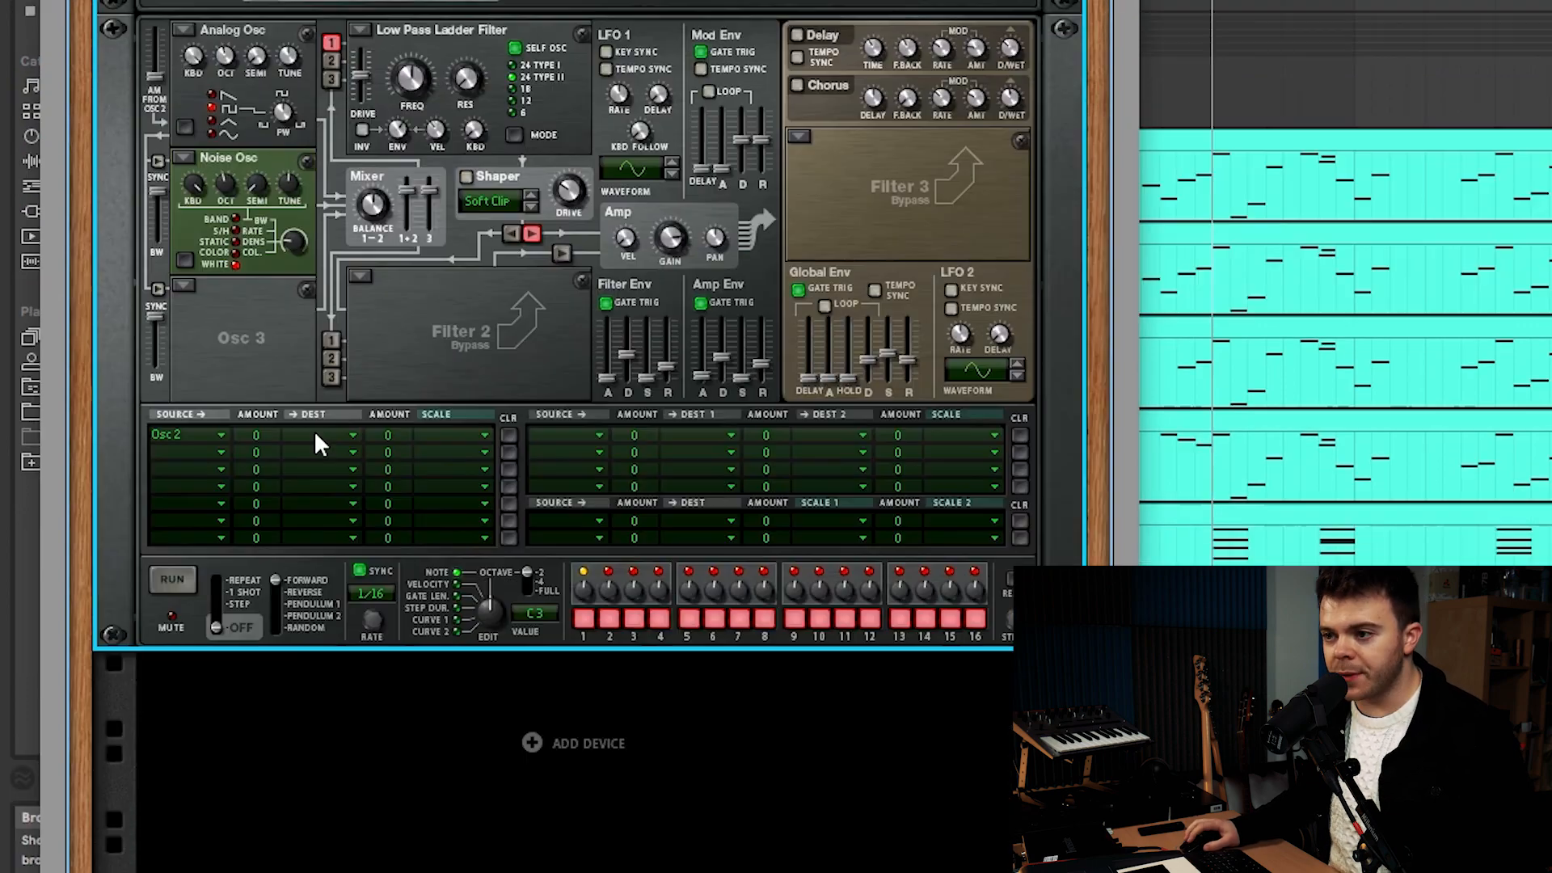
{"action": "left_click", "coordinate": [314, 656]}
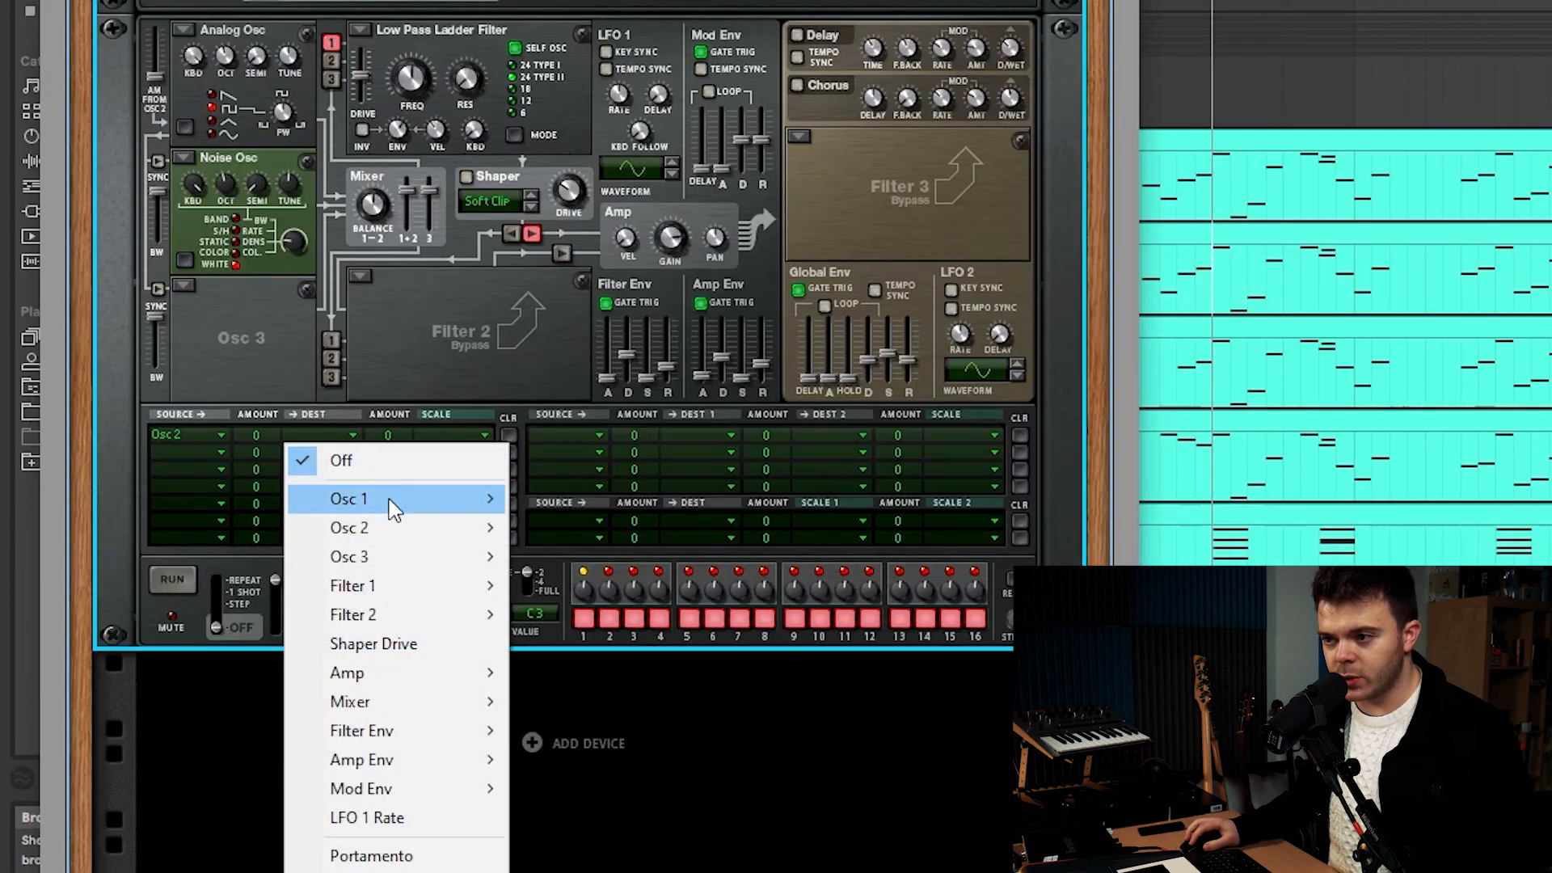
{"action": "mouse_move", "coordinate": [394, 508]}
{"action": "left_click", "coordinate": [632, 530]}
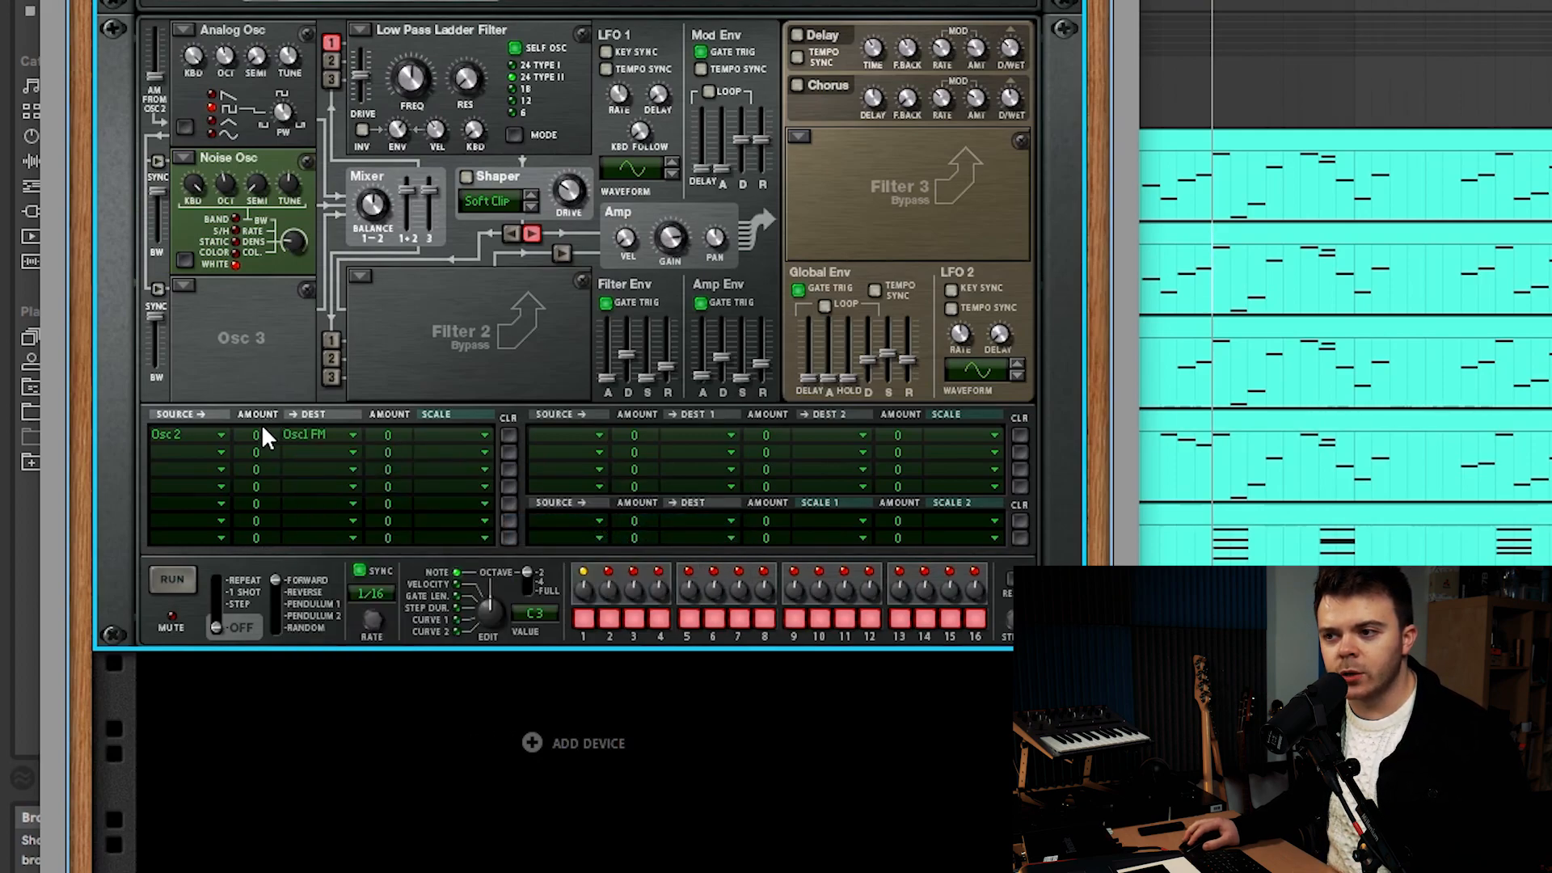
Step: Set the Osc 2 to Osc 1 FM modulation amount to 28 and scale it by Filter Env with an amount of 100
{"action": "left_click_drag", "start_coordinate": [265, 436], "coordinate": [271, 425]}
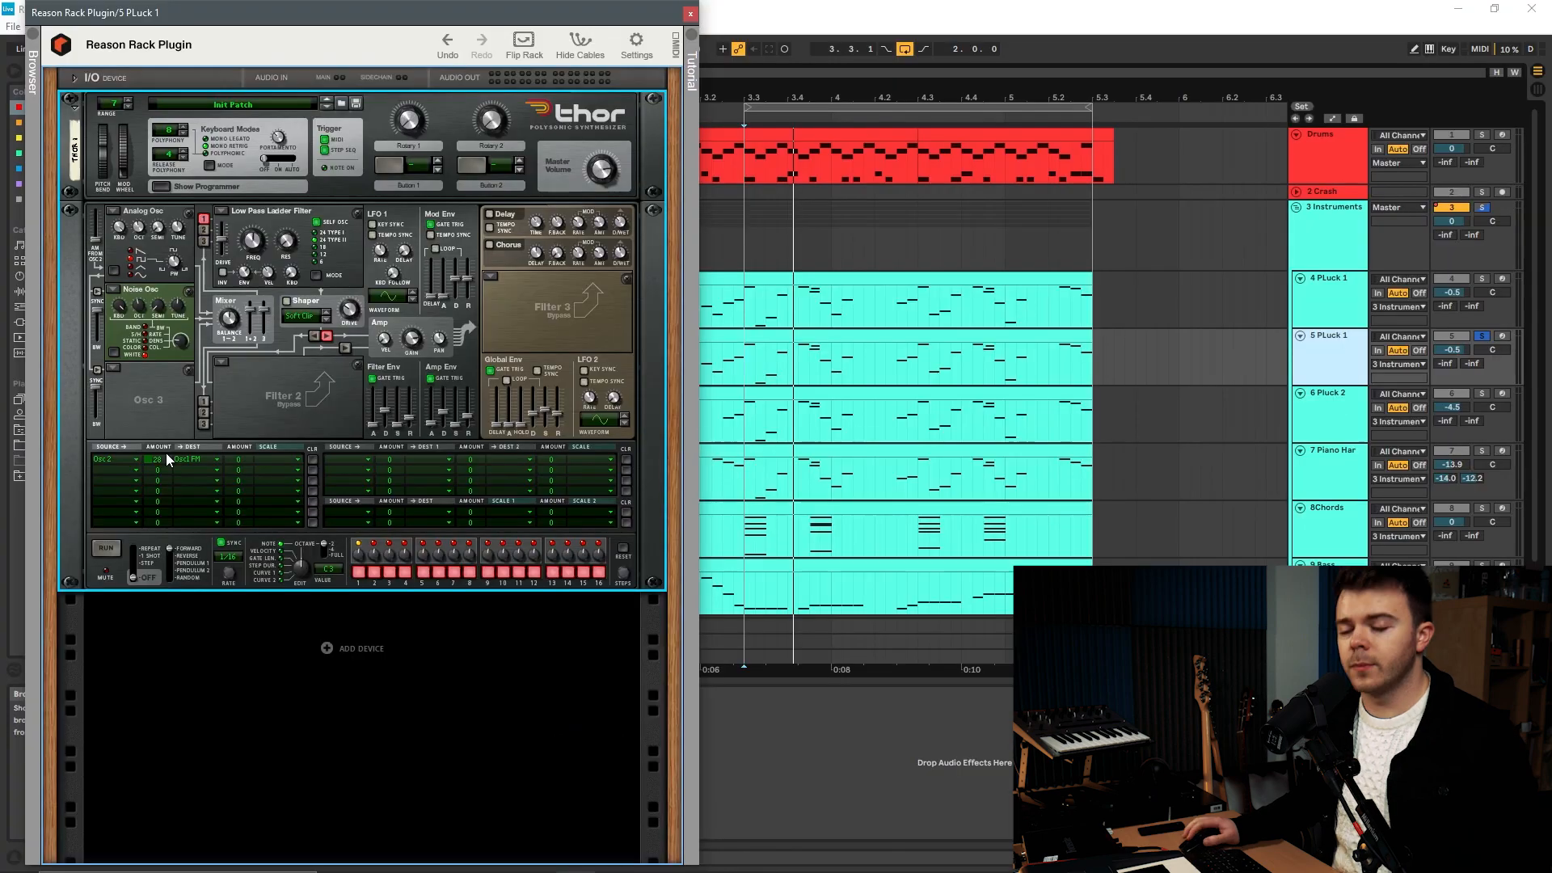
{"action": "left_click_drag", "start_coordinate": [167, 453], "coordinate": [171, 452]}
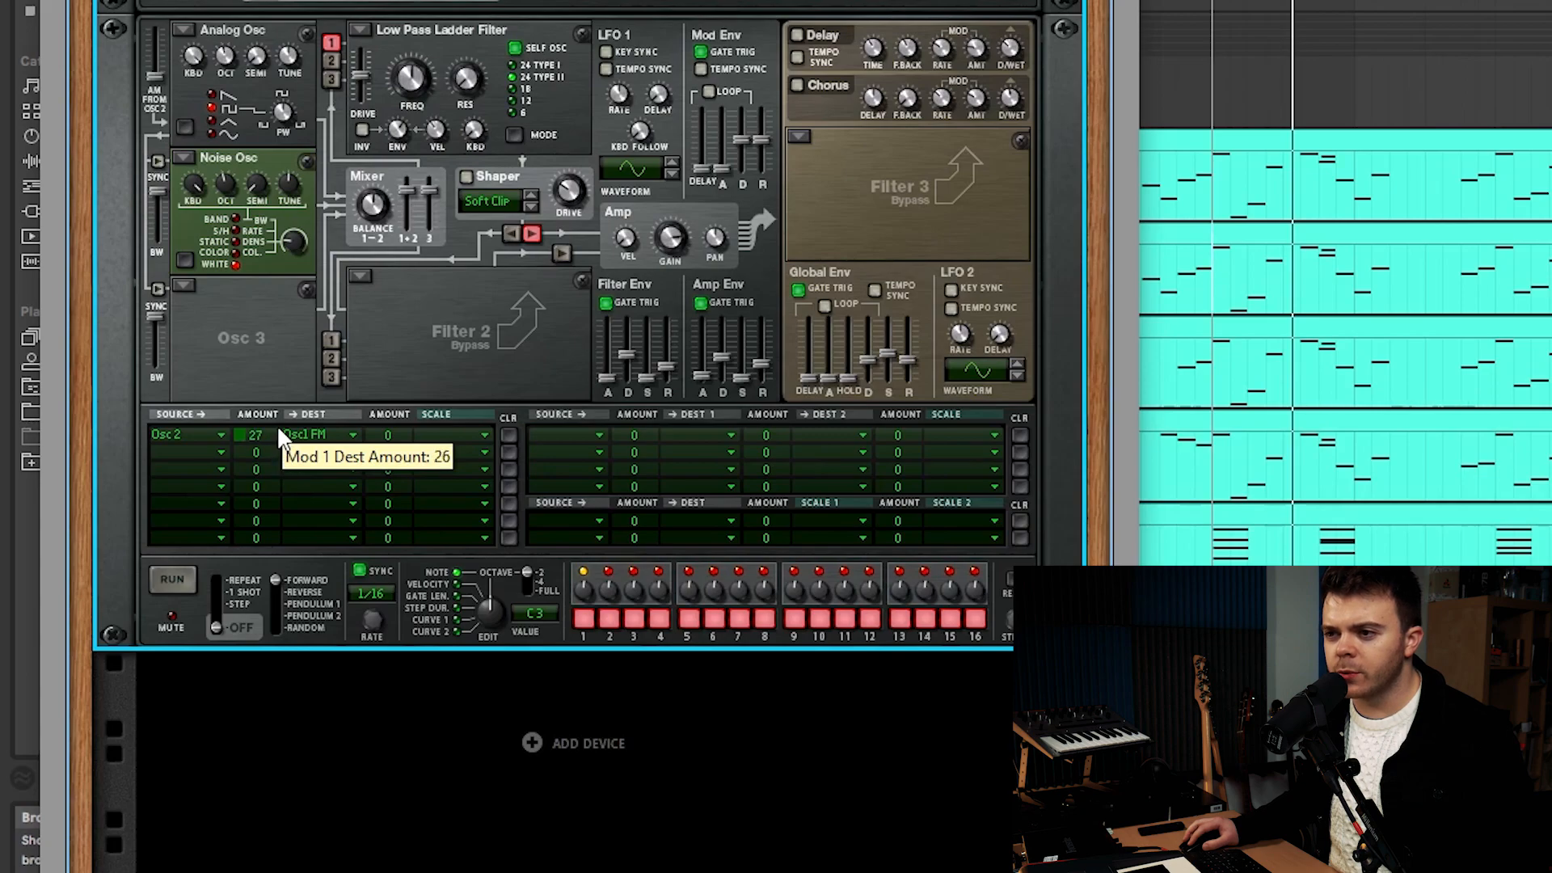
{"action": "mouse_move", "coordinate": [277, 425]}
{"action": "left_mouse_down"}
{"action": "mouse_move", "coordinate": [280, 411]}
{"action": "mouse_move", "coordinate": [283, 424]}
{"action": "left_mouse_up"}
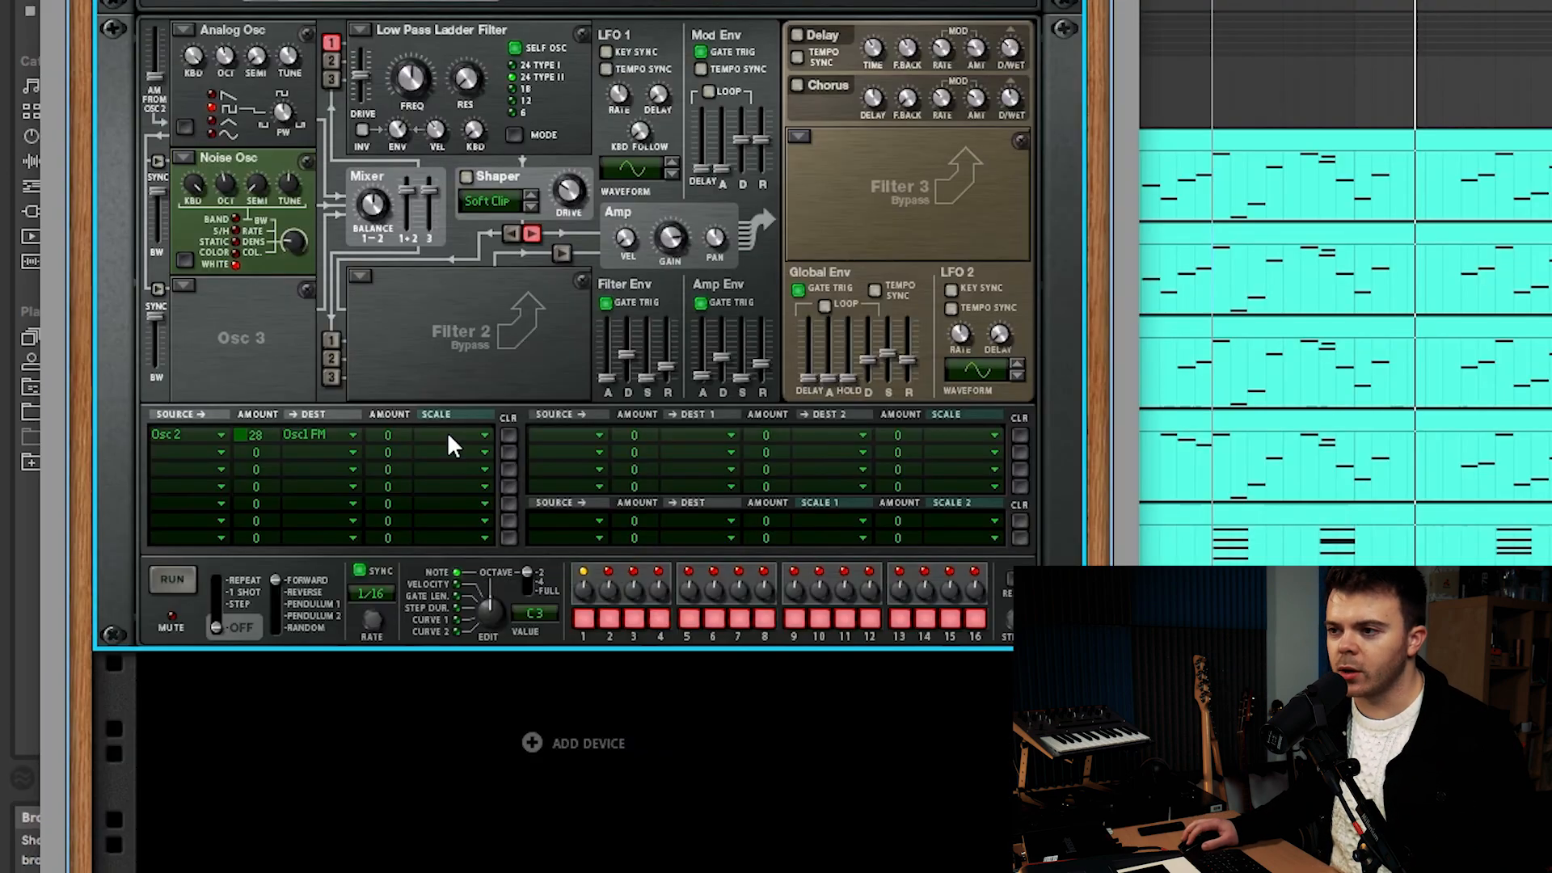
{"action": "left_click", "coordinate": [276, 460]}
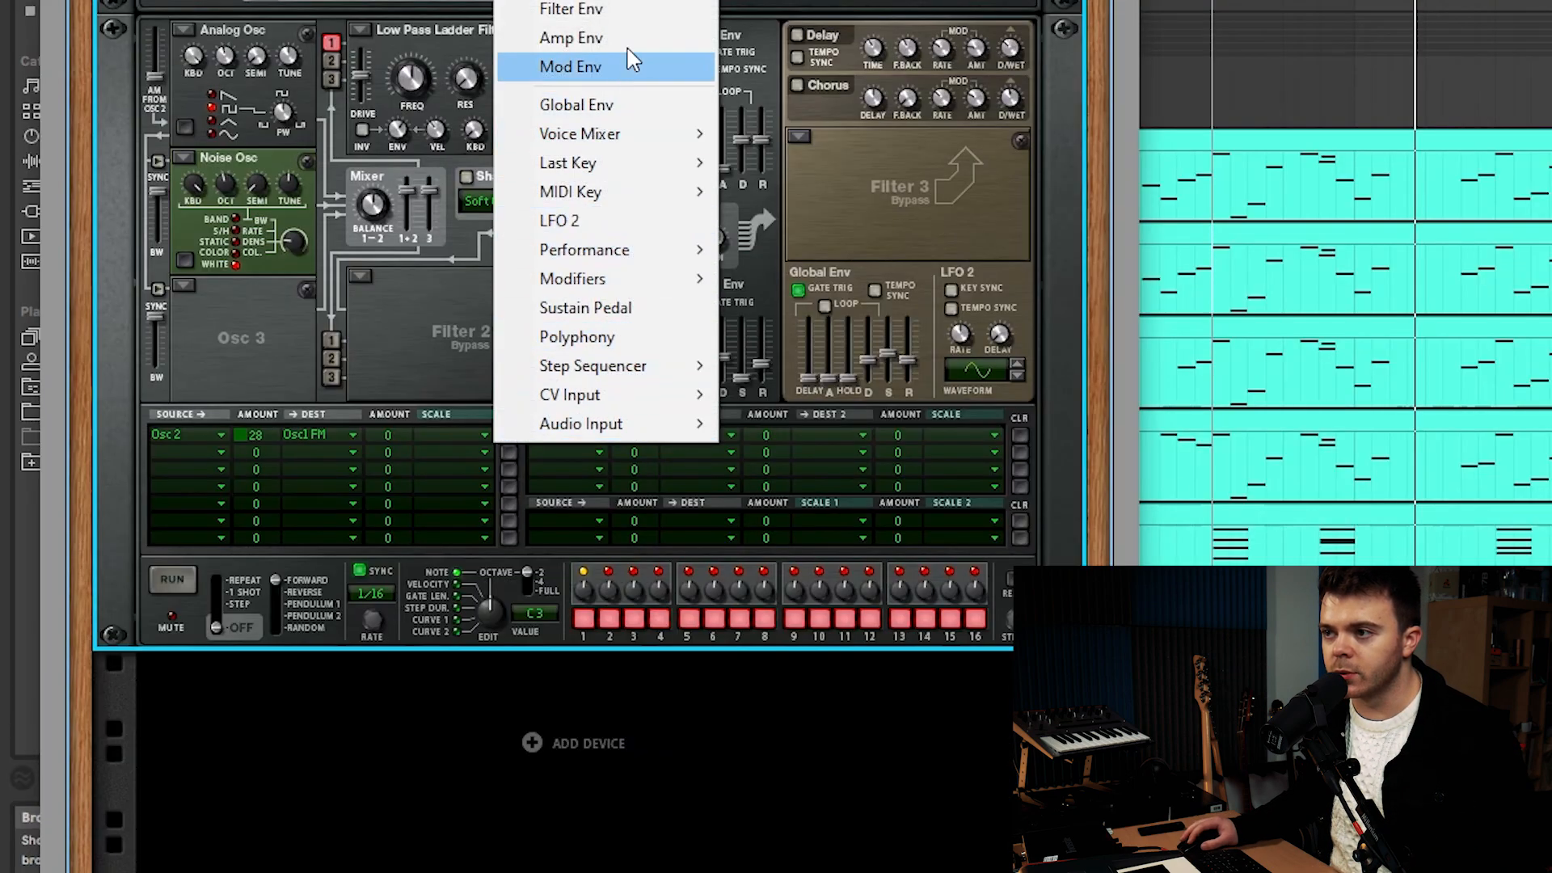
{"action": "left_click", "coordinate": [571, 10]}
{"action": "left_click_drag", "start_coordinate": [391, 437], "coordinate": [407, 348]}
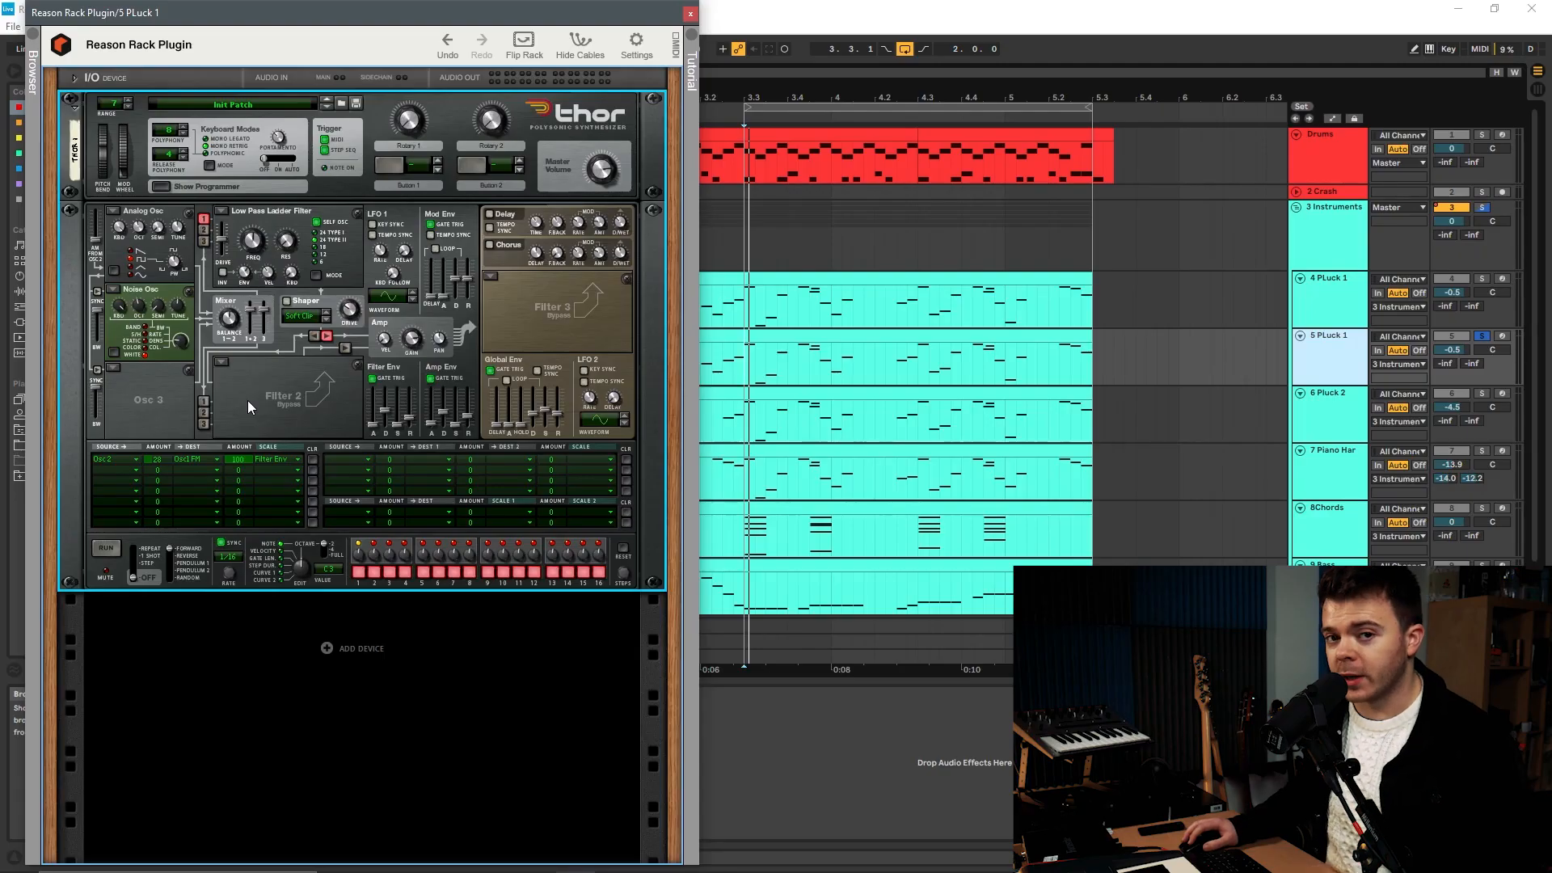
Step: Add a Quartet Chorus Ensemble effect below Thor and lower its Dry/Wet to about halfway
{"action": "right_click", "coordinate": [248, 400]}
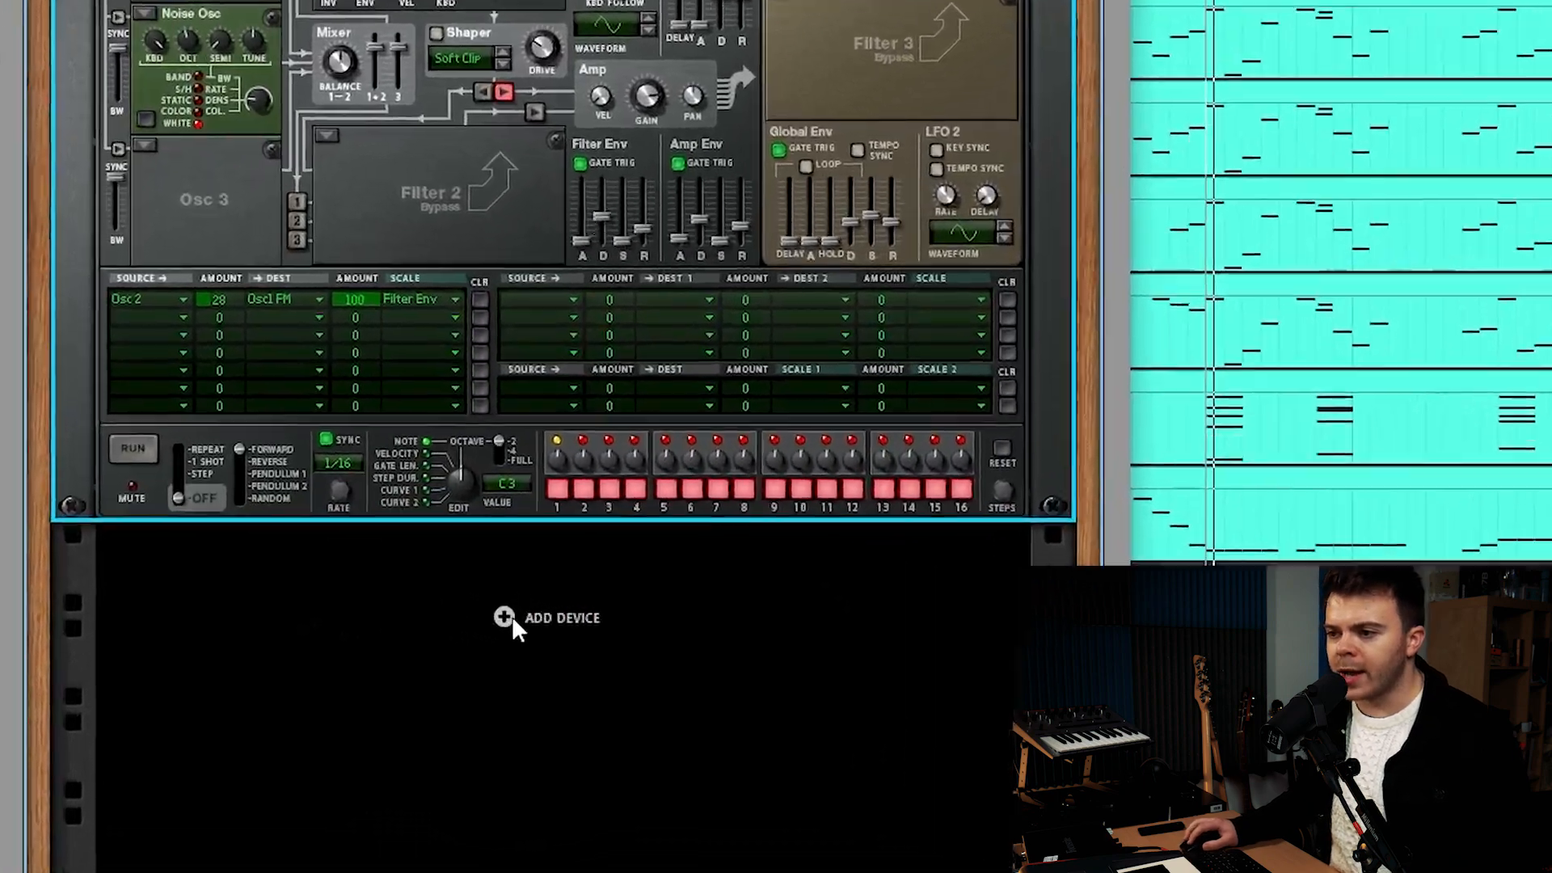
{"action": "right_click", "coordinate": [506, 620]}
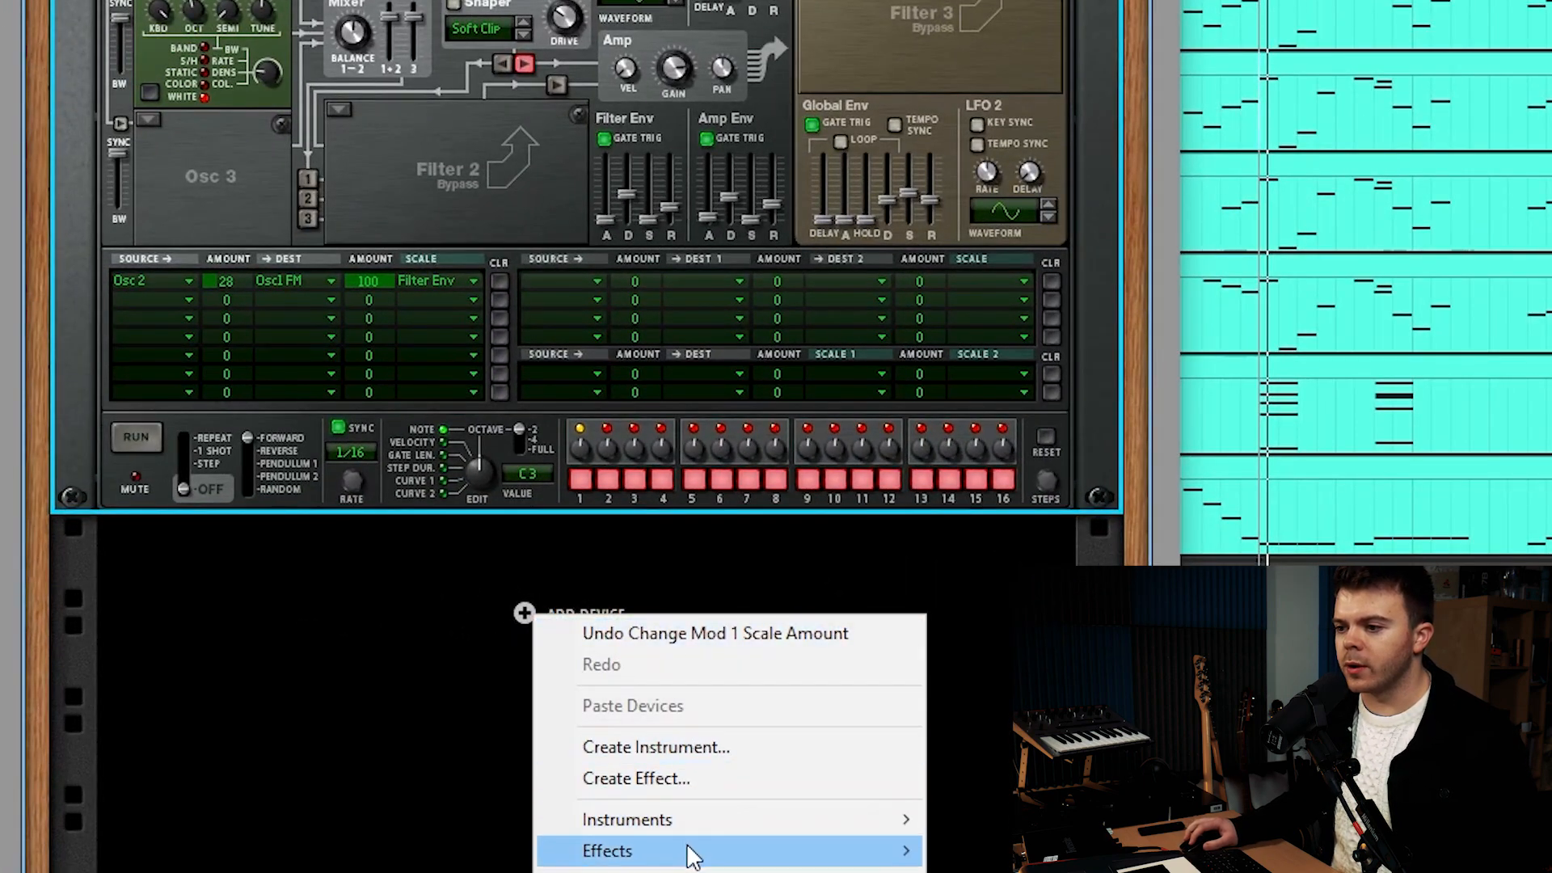
{"action": "mouse_move", "coordinate": [690, 851]}
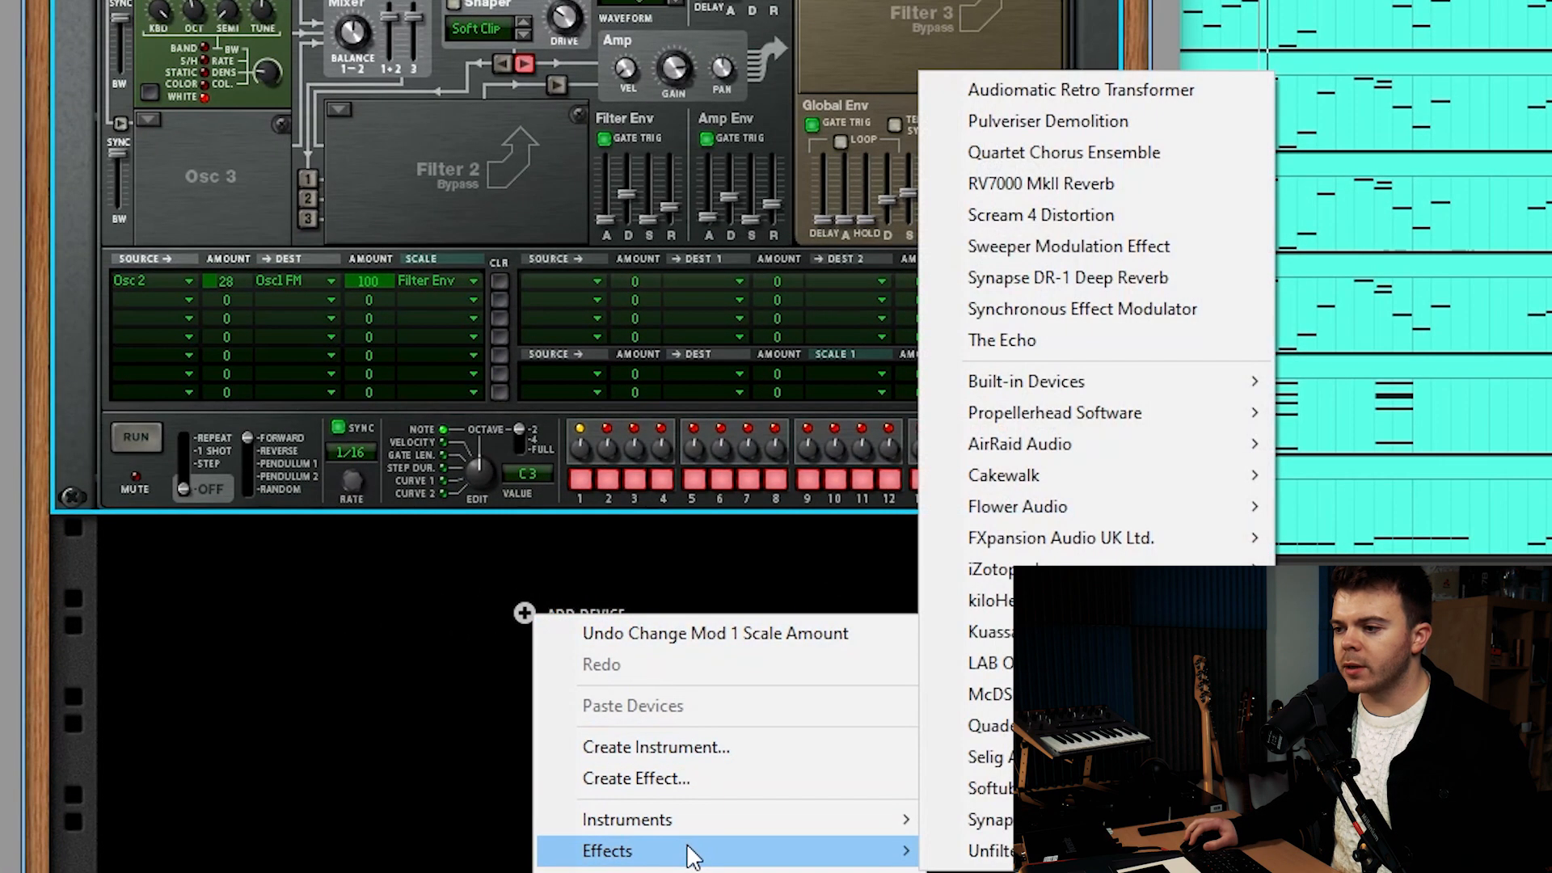
{"action": "left_click", "coordinate": [1120, 154]}
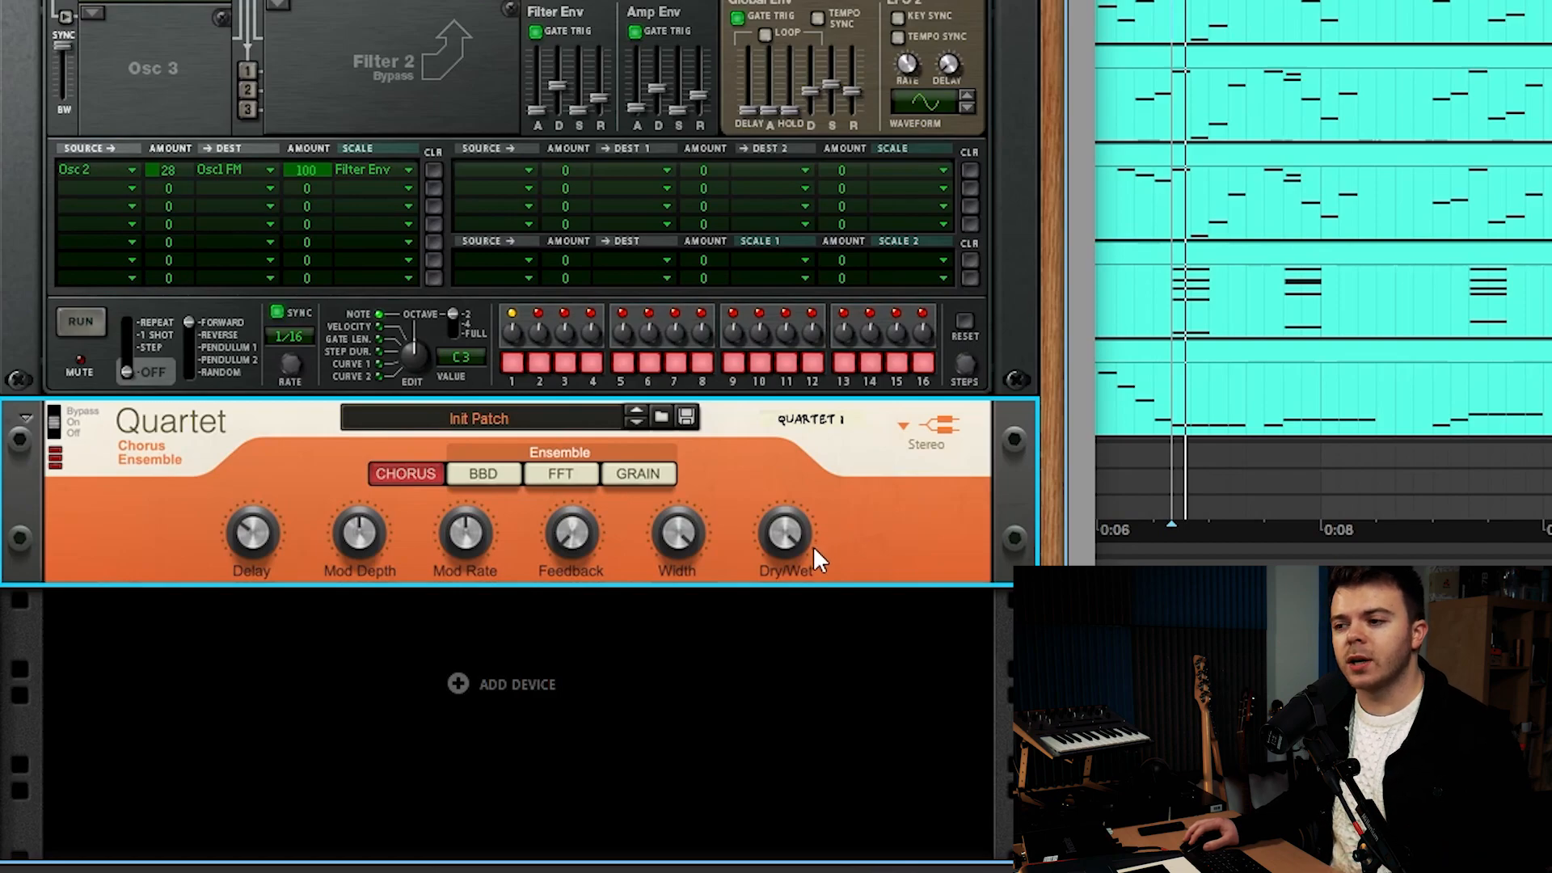
{"action": "left_click_drag", "start_coordinate": [792, 531], "coordinate": [798, 568]}
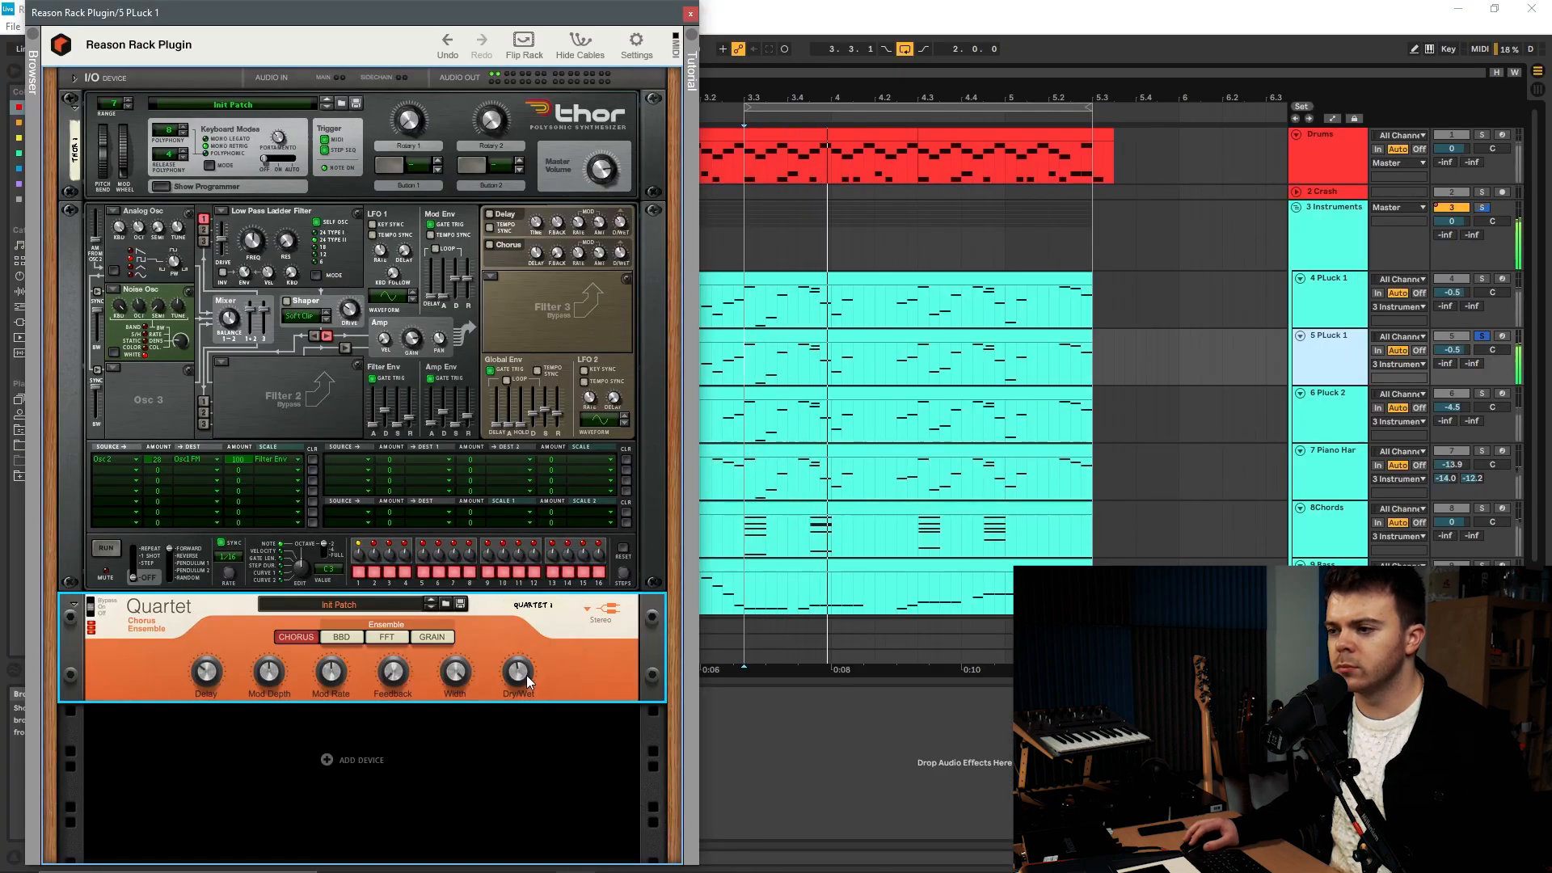
{"action": "left_click_drag", "start_coordinate": [527, 676], "coordinate": [528, 674]}
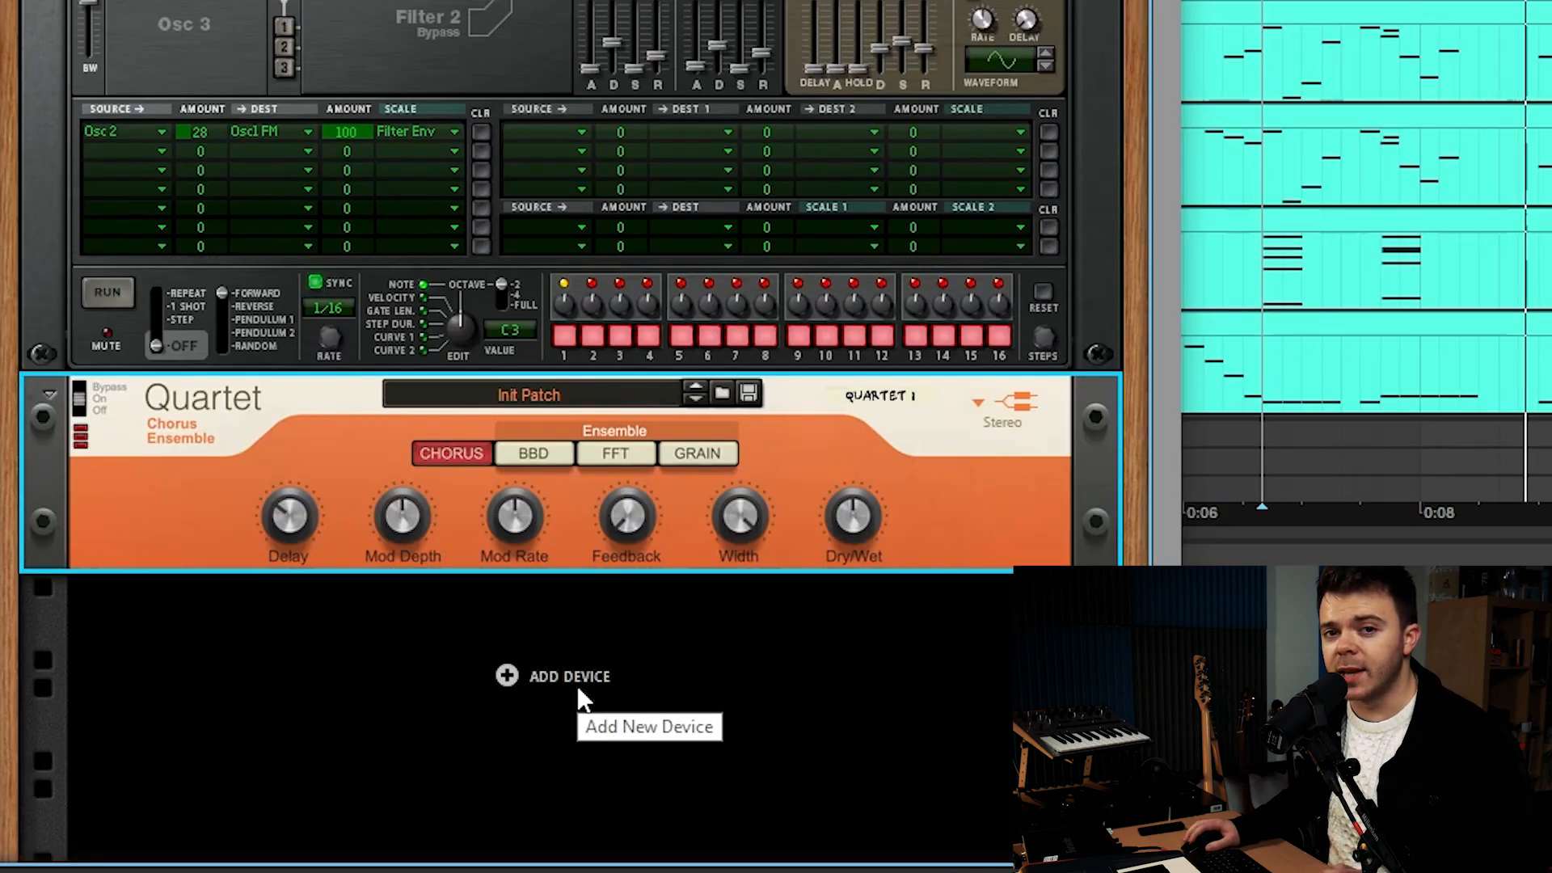
Step: Add The Echo effect below the Quartet chorus in the rack
{"action": "left_click", "coordinate": [535, 760]}
{"action": "right_click", "coordinate": [555, 658]}
{"action": "mouse_move", "coordinate": [730, 508]}
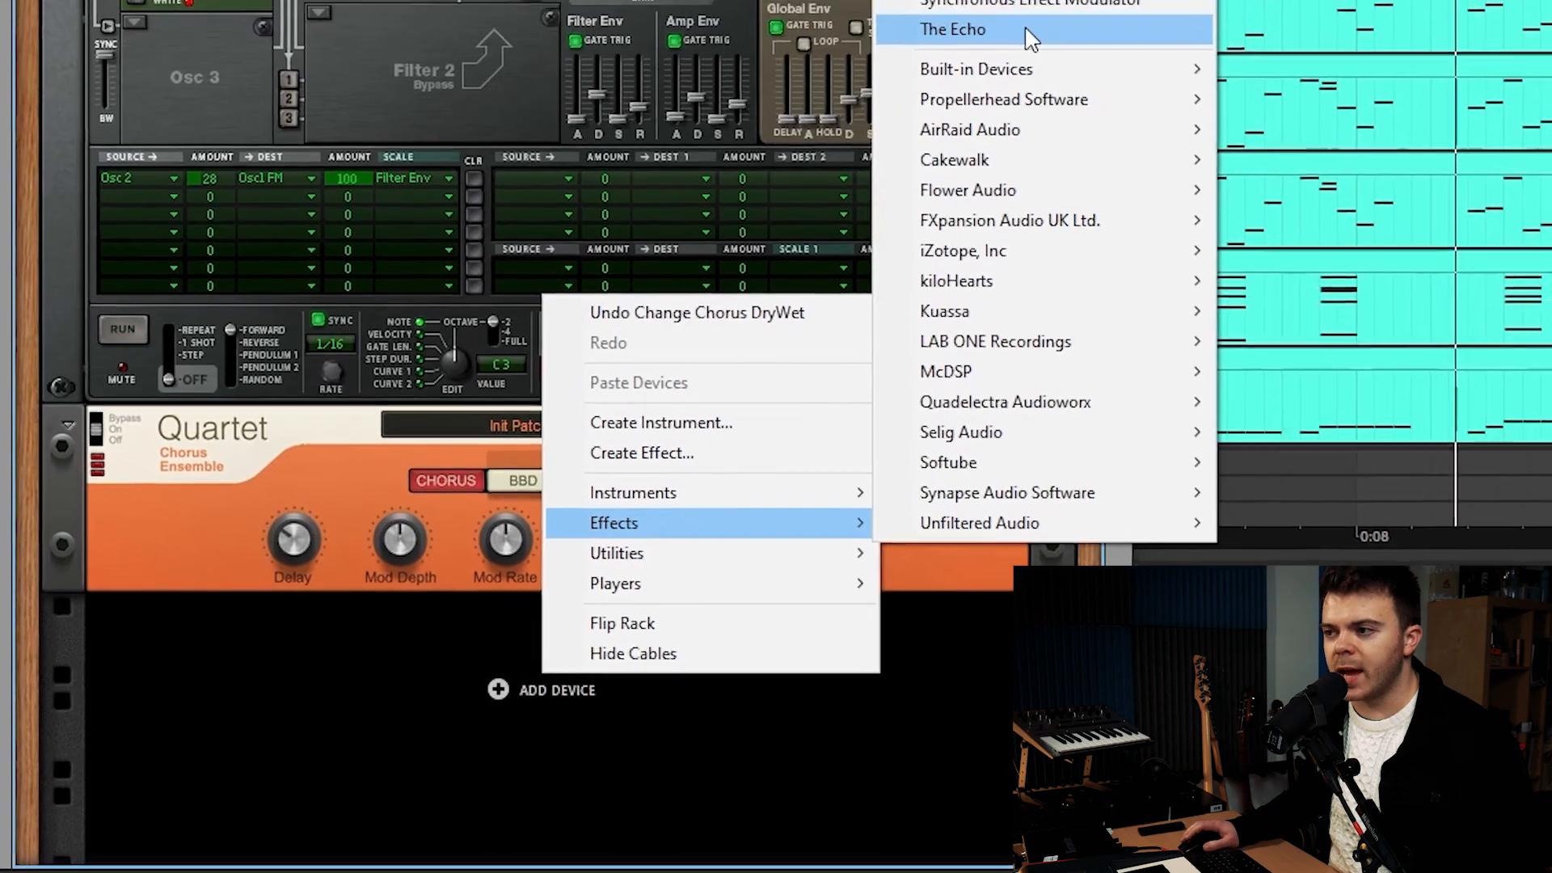
{"action": "left_click", "coordinate": [1031, 36]}
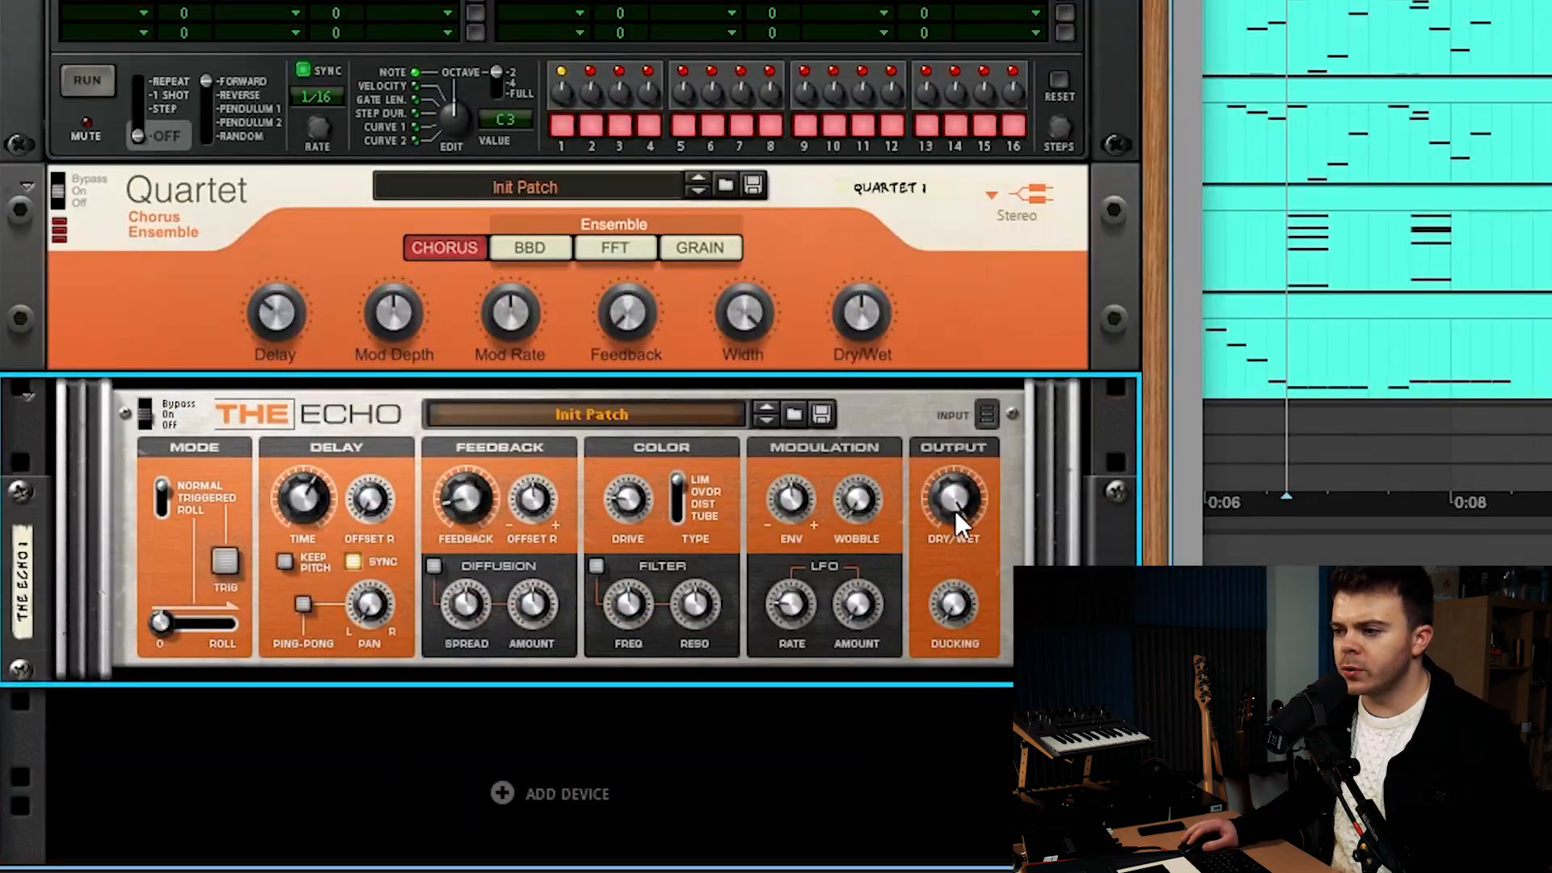
Step: On The Echo, lower the Dry/Wet, set the delay time to 3/32 and the feedback to about 20%
{"action": "left_click_drag", "start_coordinate": [967, 564], "coordinate": [967, 565]}
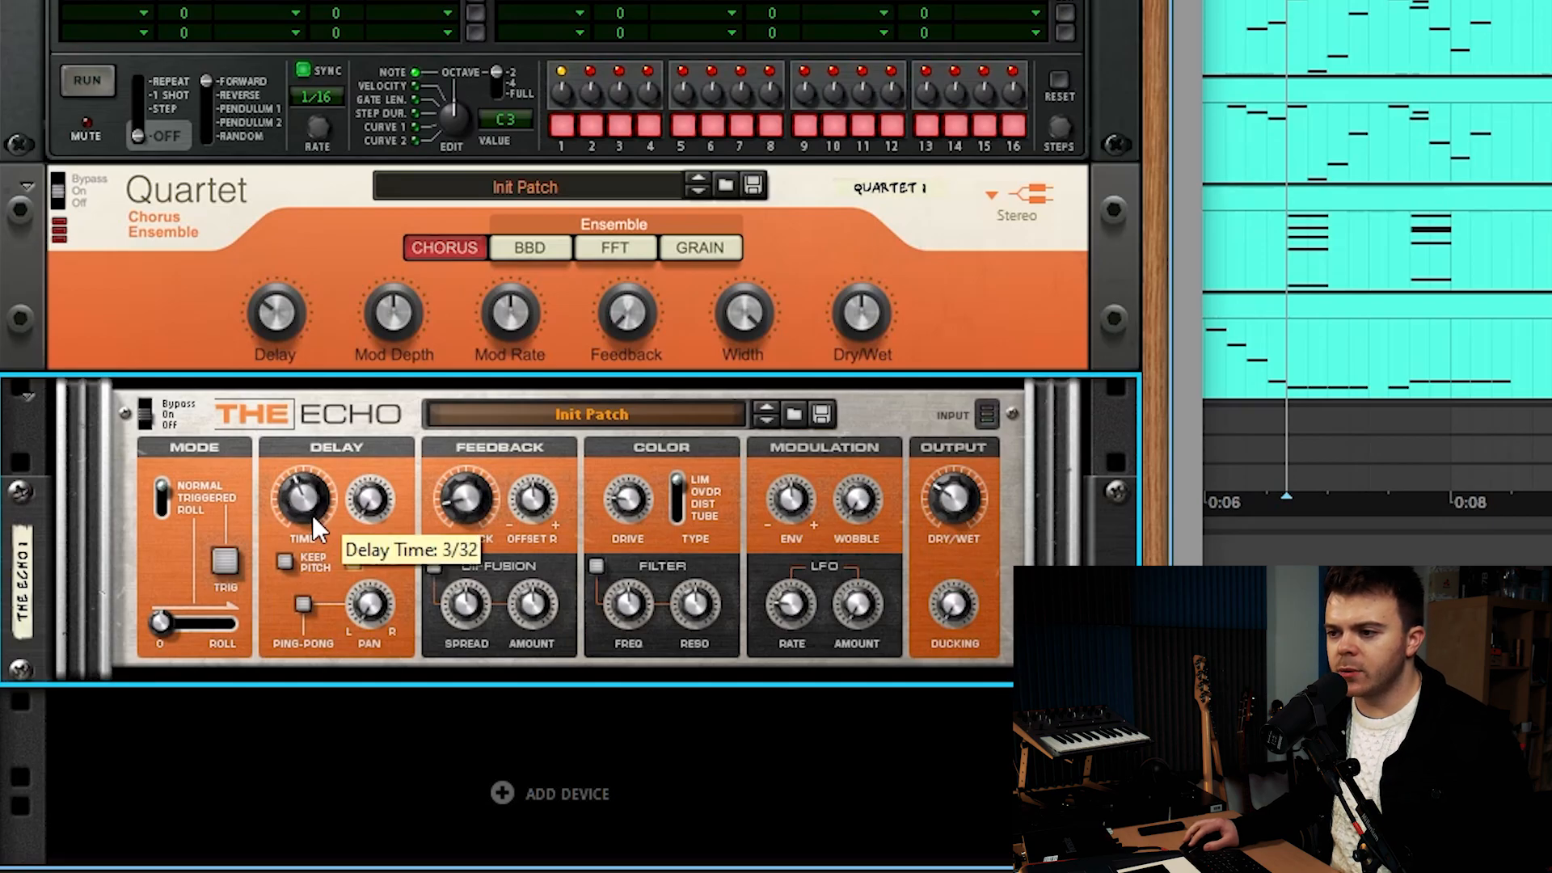
{"action": "left_click_drag", "start_coordinate": [474, 507], "coordinate": [473, 501]}
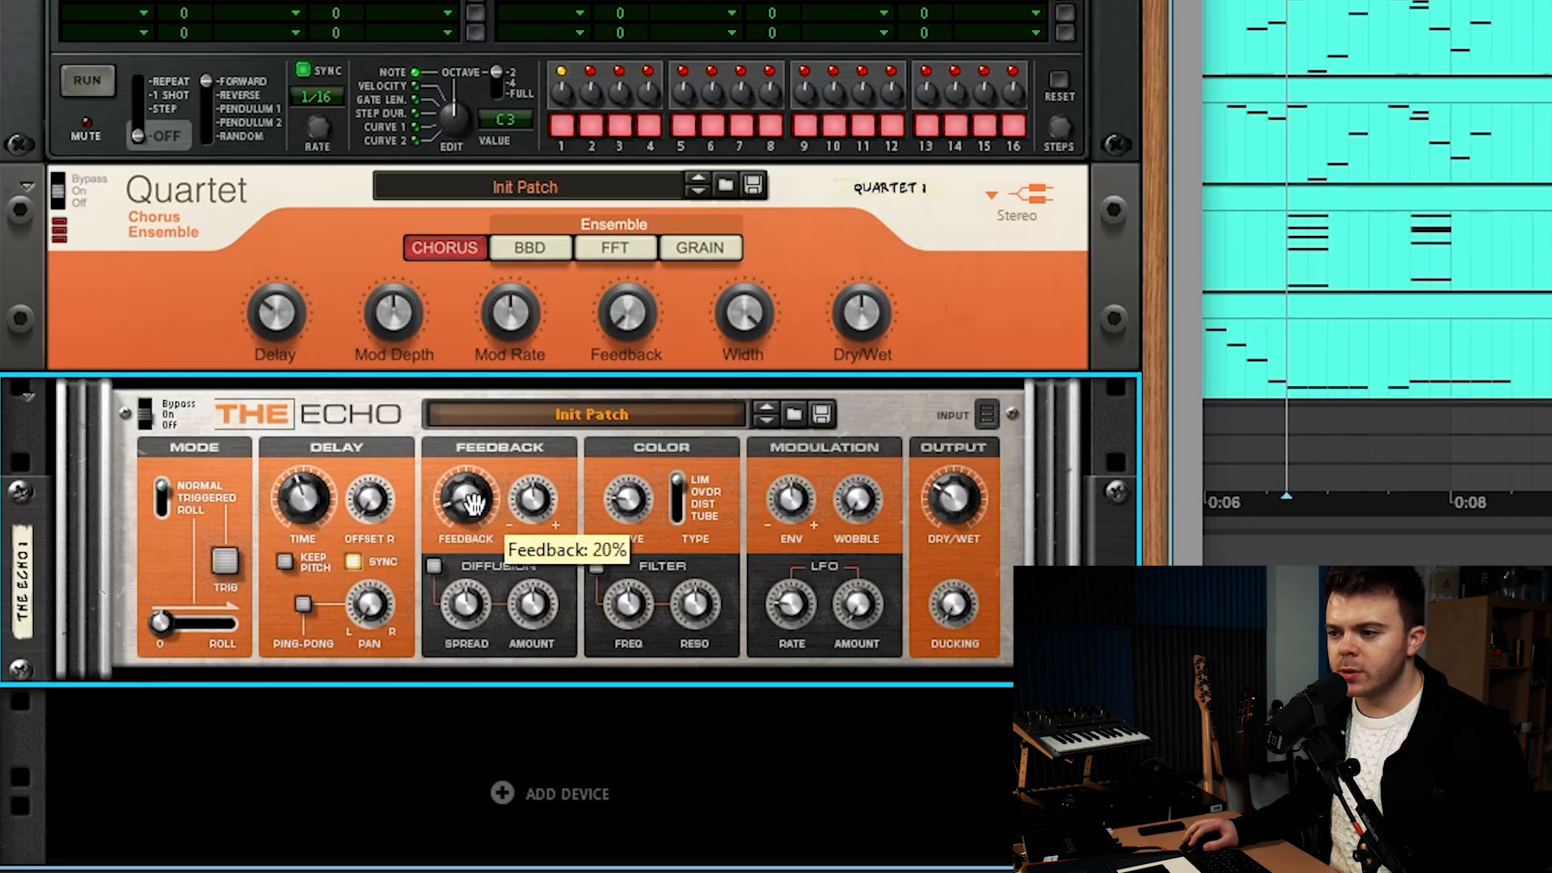
{"action": "left_click_drag", "start_coordinate": [475, 493], "coordinate": [476, 491]}
{"action": "key", "text": "space"}
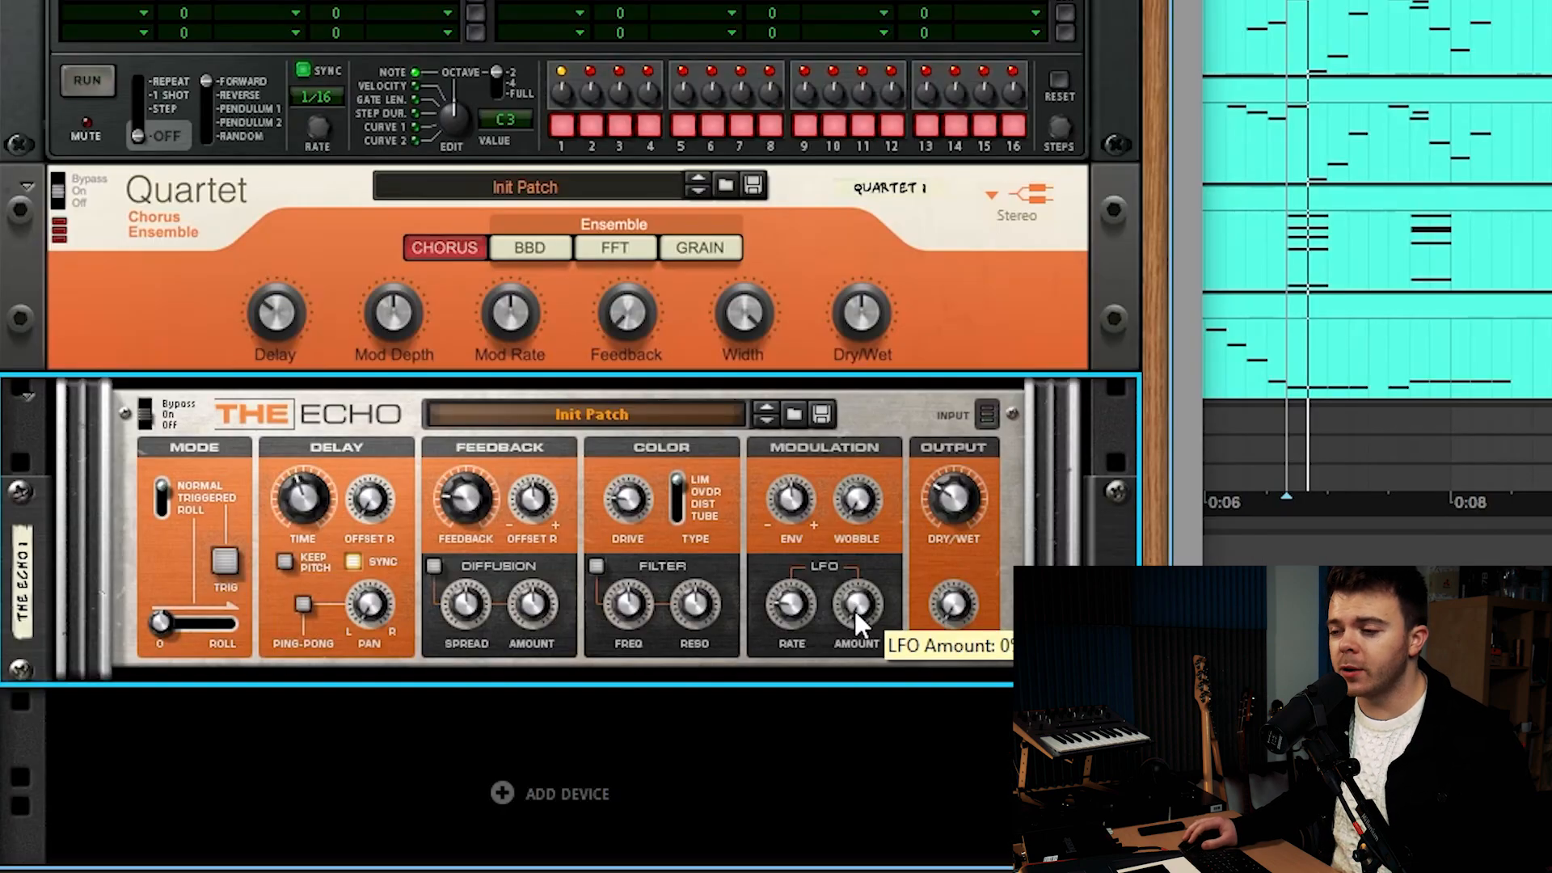
Step: Raise The Echo's LFO amount to about 14% and enable its filter, adjusting the filter frequency
{"action": "left_click_drag", "start_coordinate": [857, 603], "coordinate": [868, 593]}
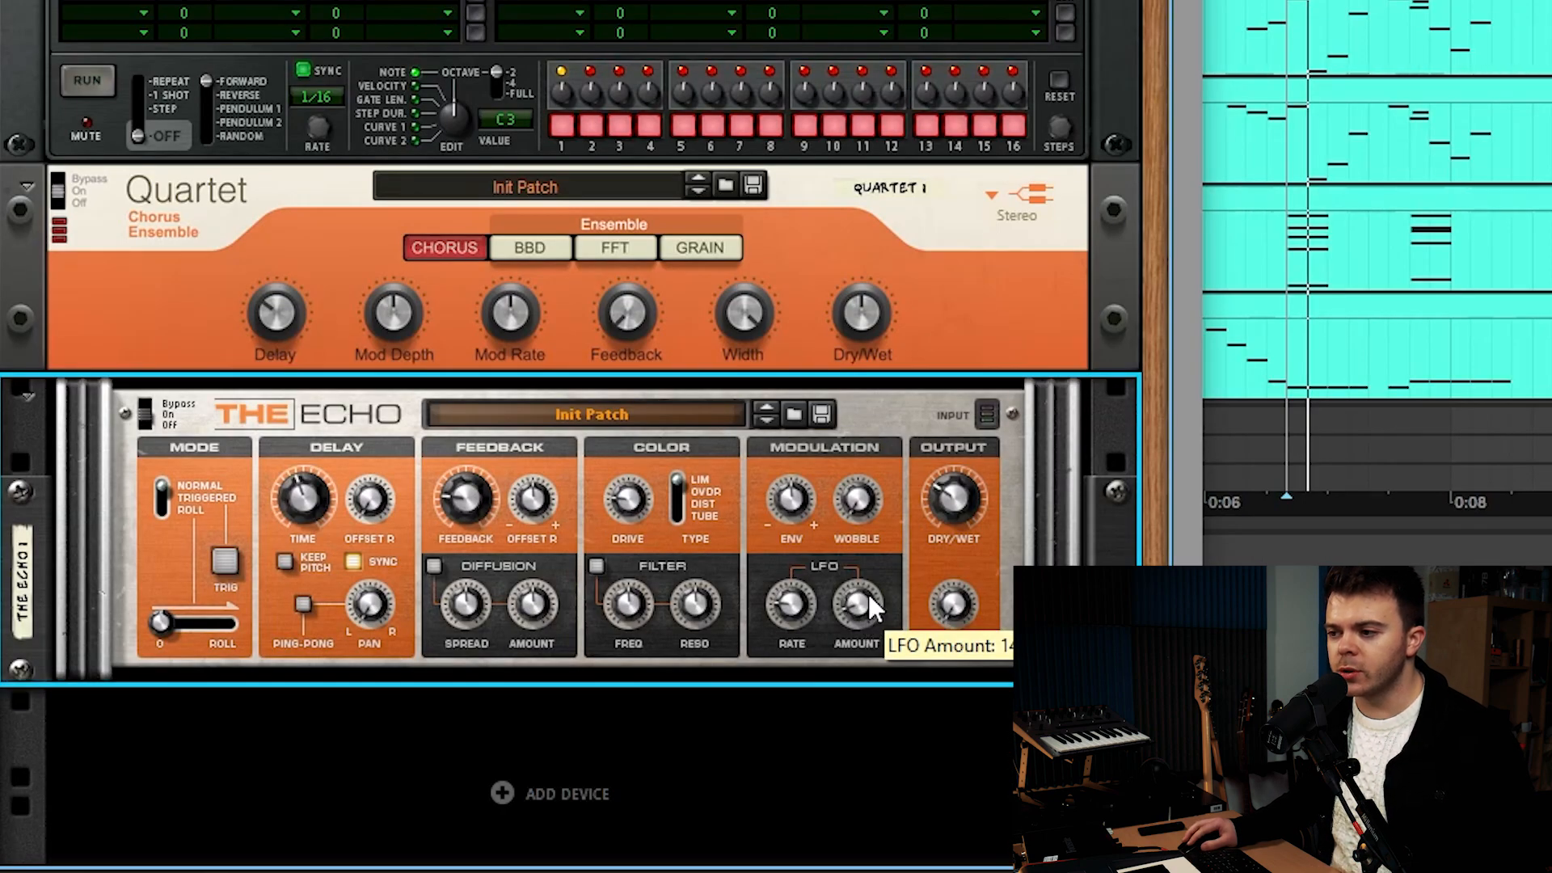
{"action": "left_click", "coordinate": [598, 566]}
{"action": "left_click_drag", "start_coordinate": [637, 603], "coordinate": [639, 615]}
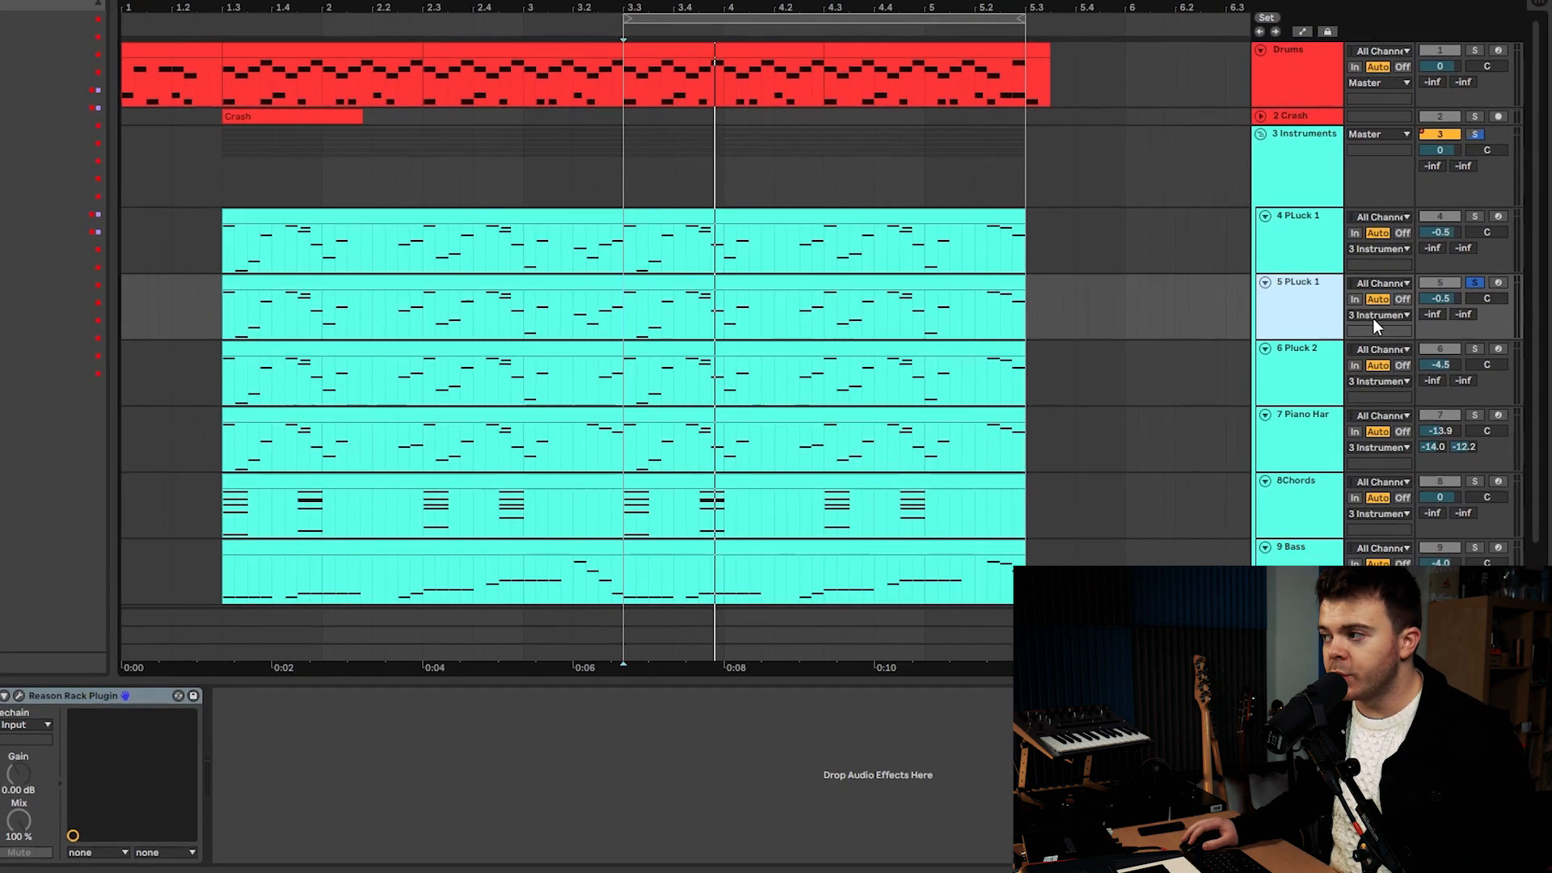
Step: Unsolo the rebuilt PLuck 1 on track 5 and mute the original PLuck 1 on track 4
{"action": "left_click", "coordinate": [1399, 364]}
{"action": "left_click", "coordinate": [1316, 191]}
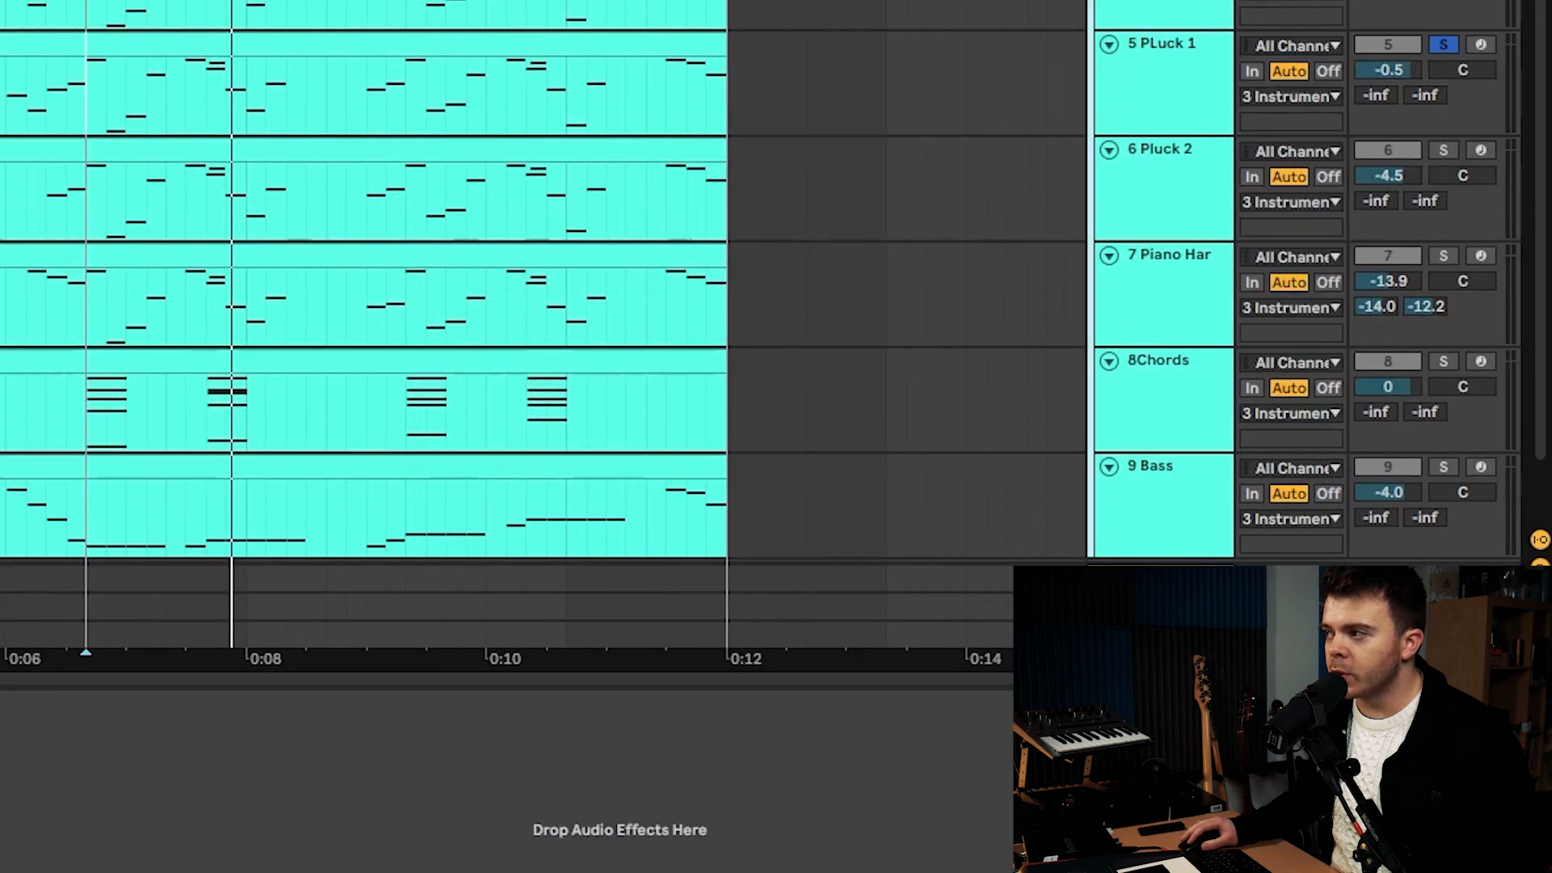
{"action": "left_click", "coordinate": [1174, 89]}
{"action": "left_click", "coordinate": [1176, 191]}
{"action": "left_click", "coordinate": [1439, 47]}
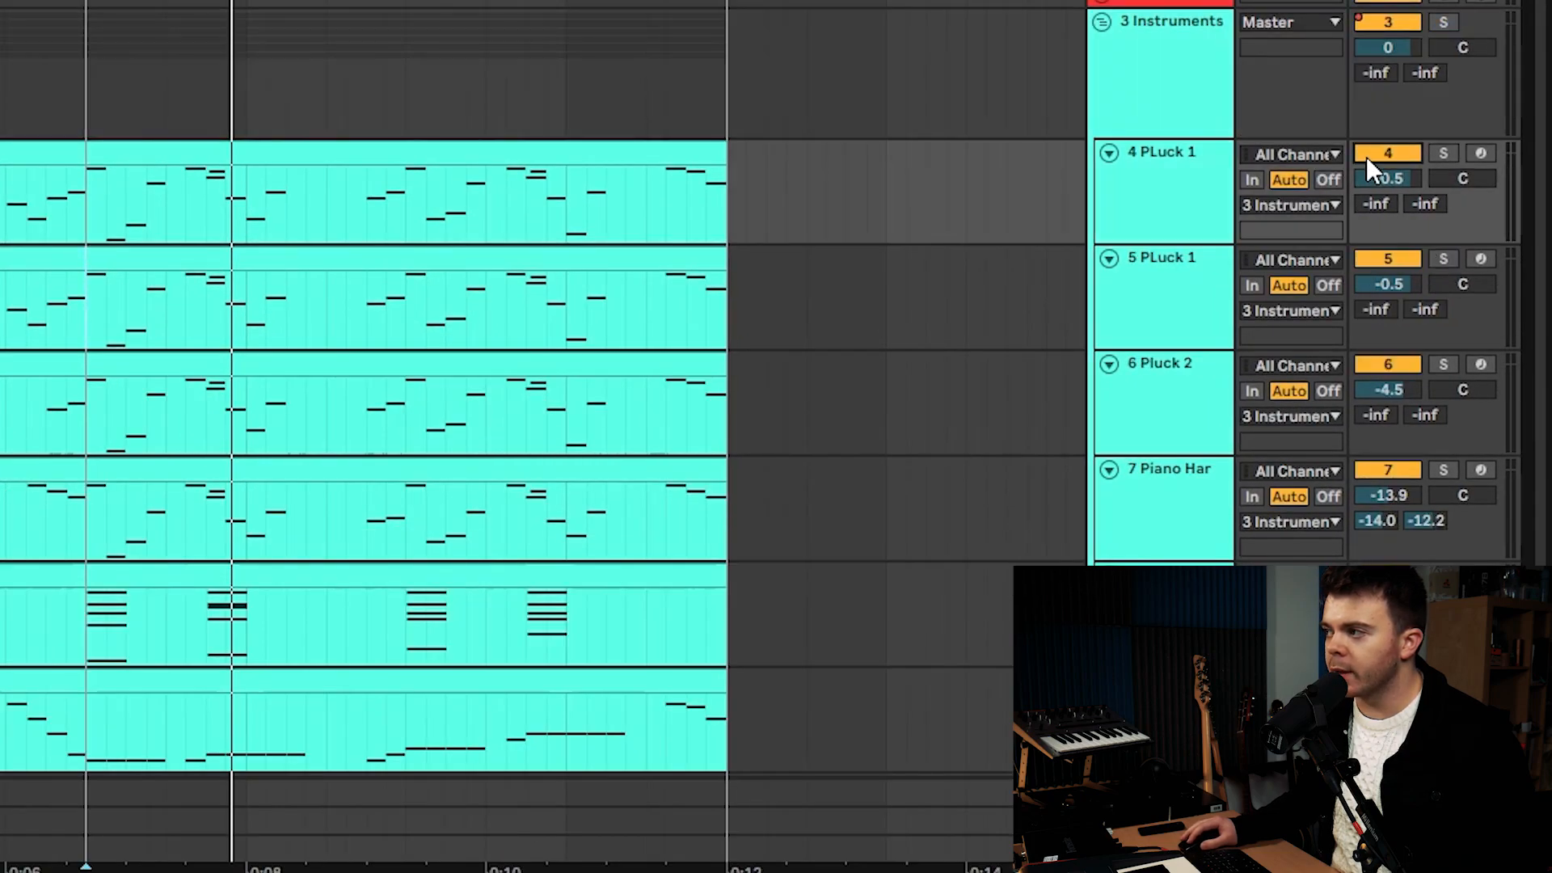
{"action": "left_click", "coordinate": [1366, 157]}
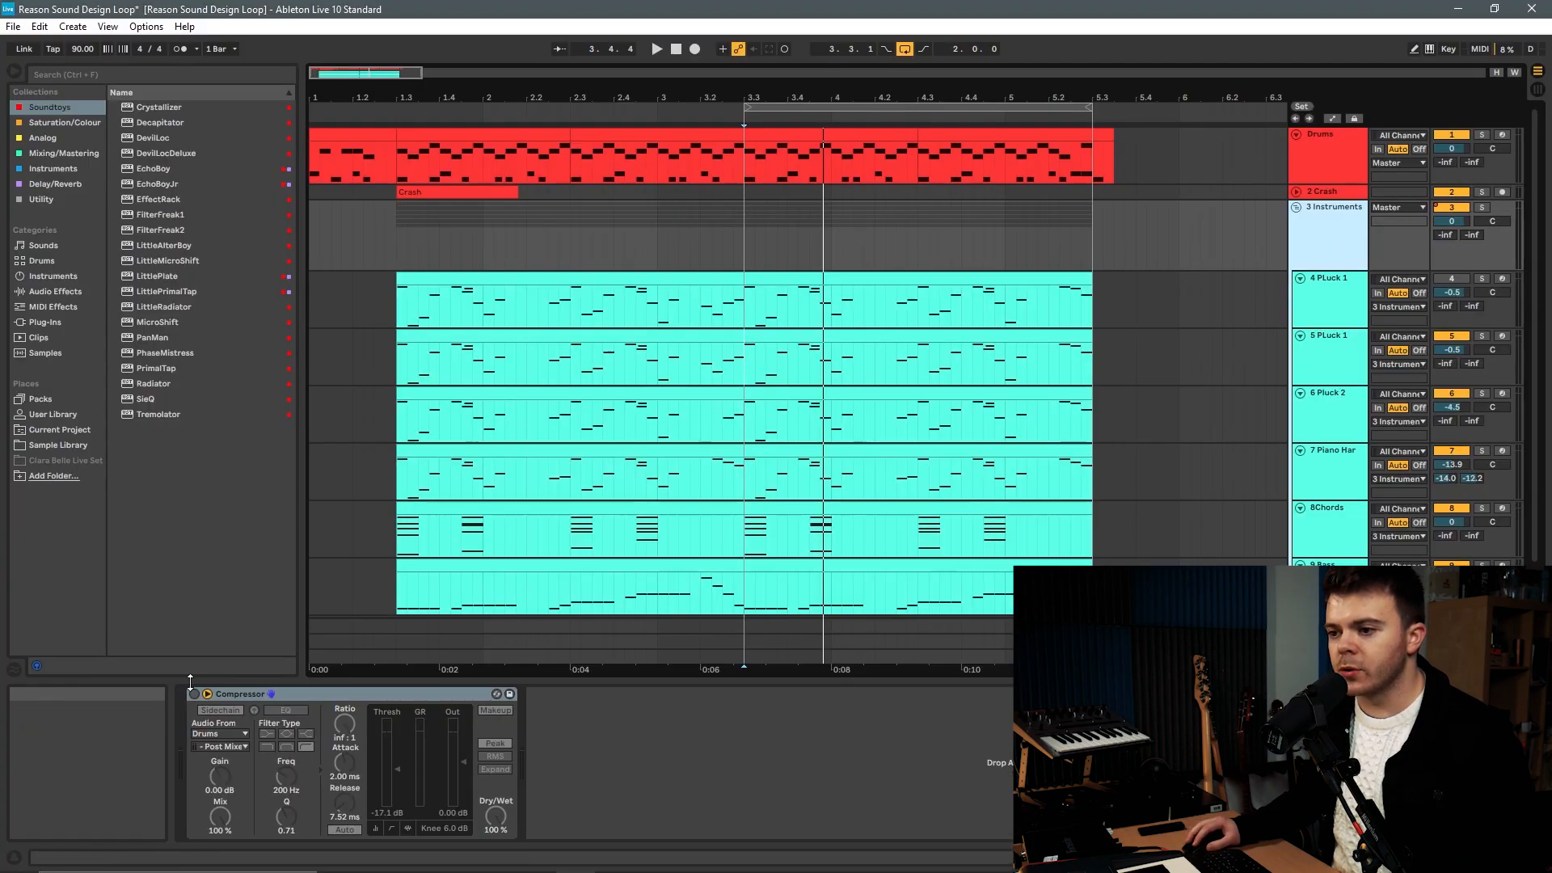
Step: Activate the sidechain Compressor on the Instruments group and play the arrangement from the start with looping off
{"action": "left_click", "coordinate": [194, 696]}
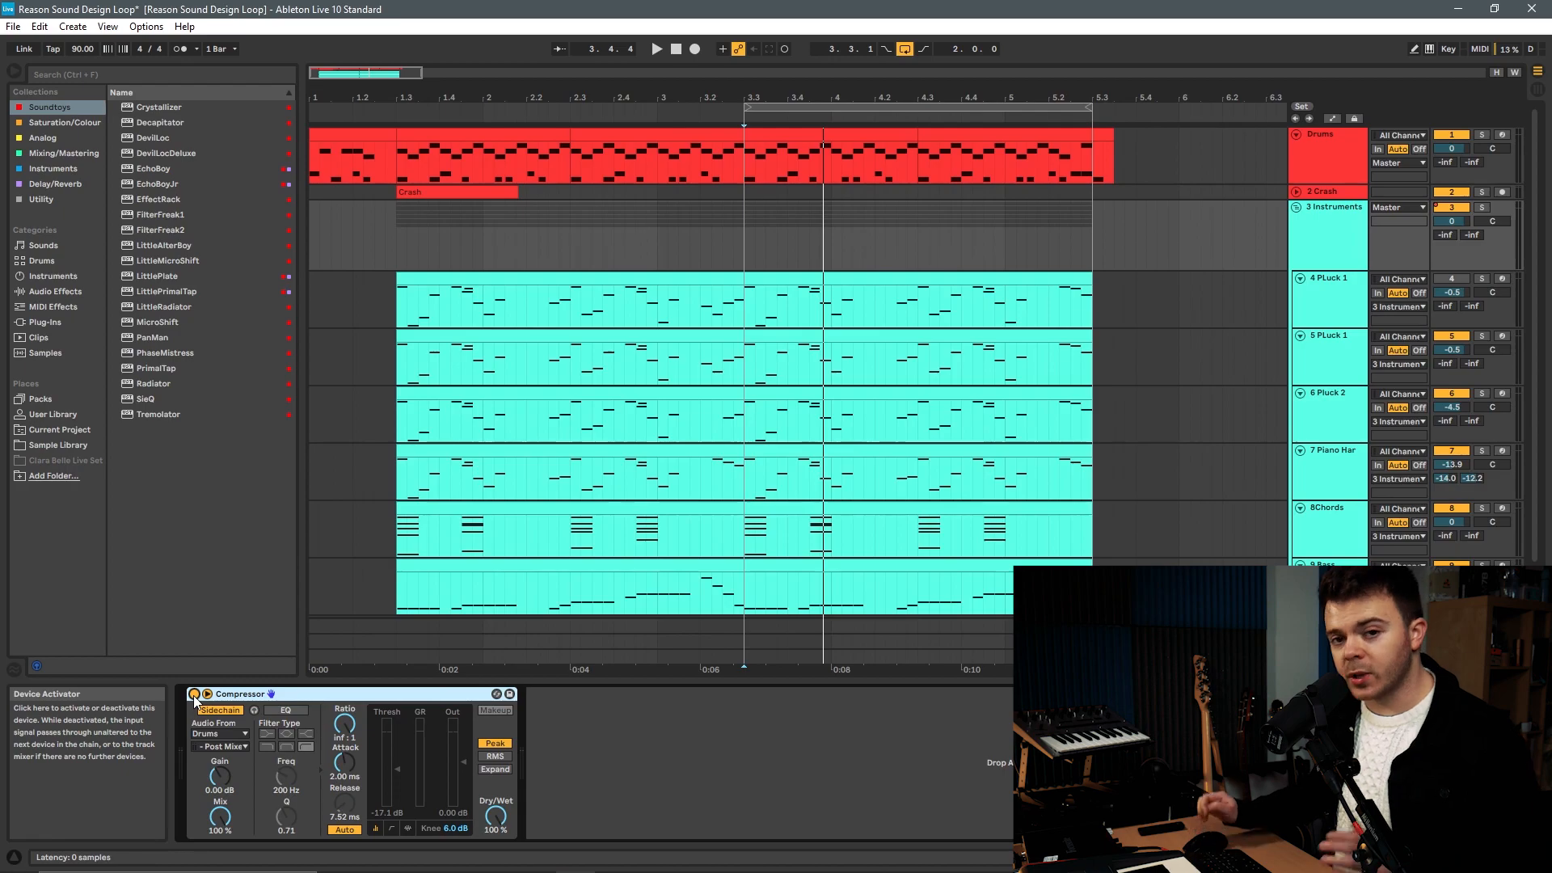
{"action": "key", "text": "space"}
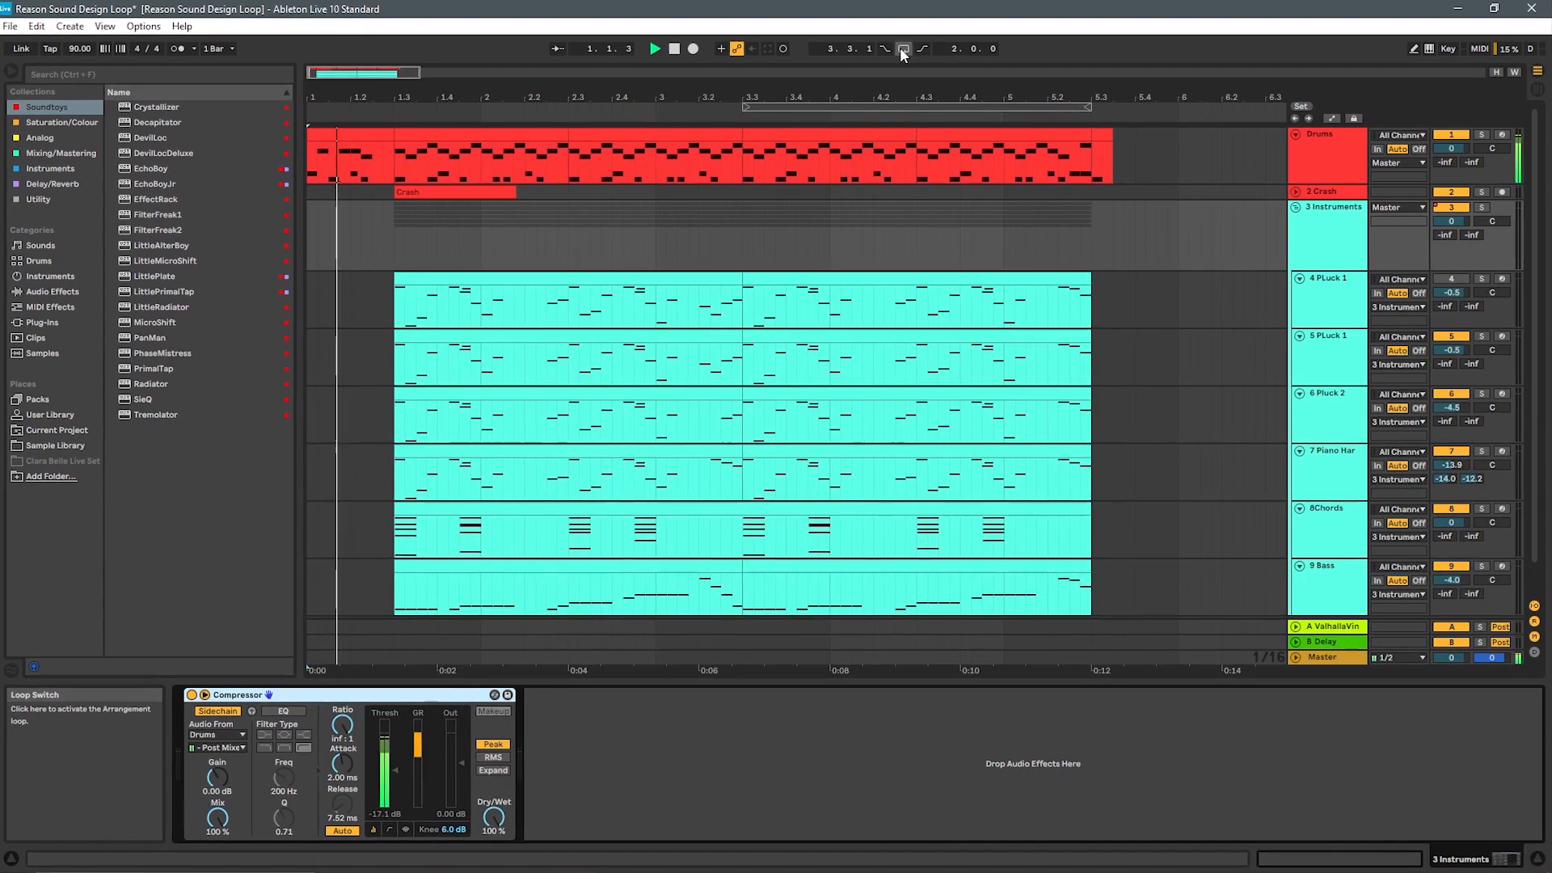
{"action": "left_click", "coordinate": [904, 48]}
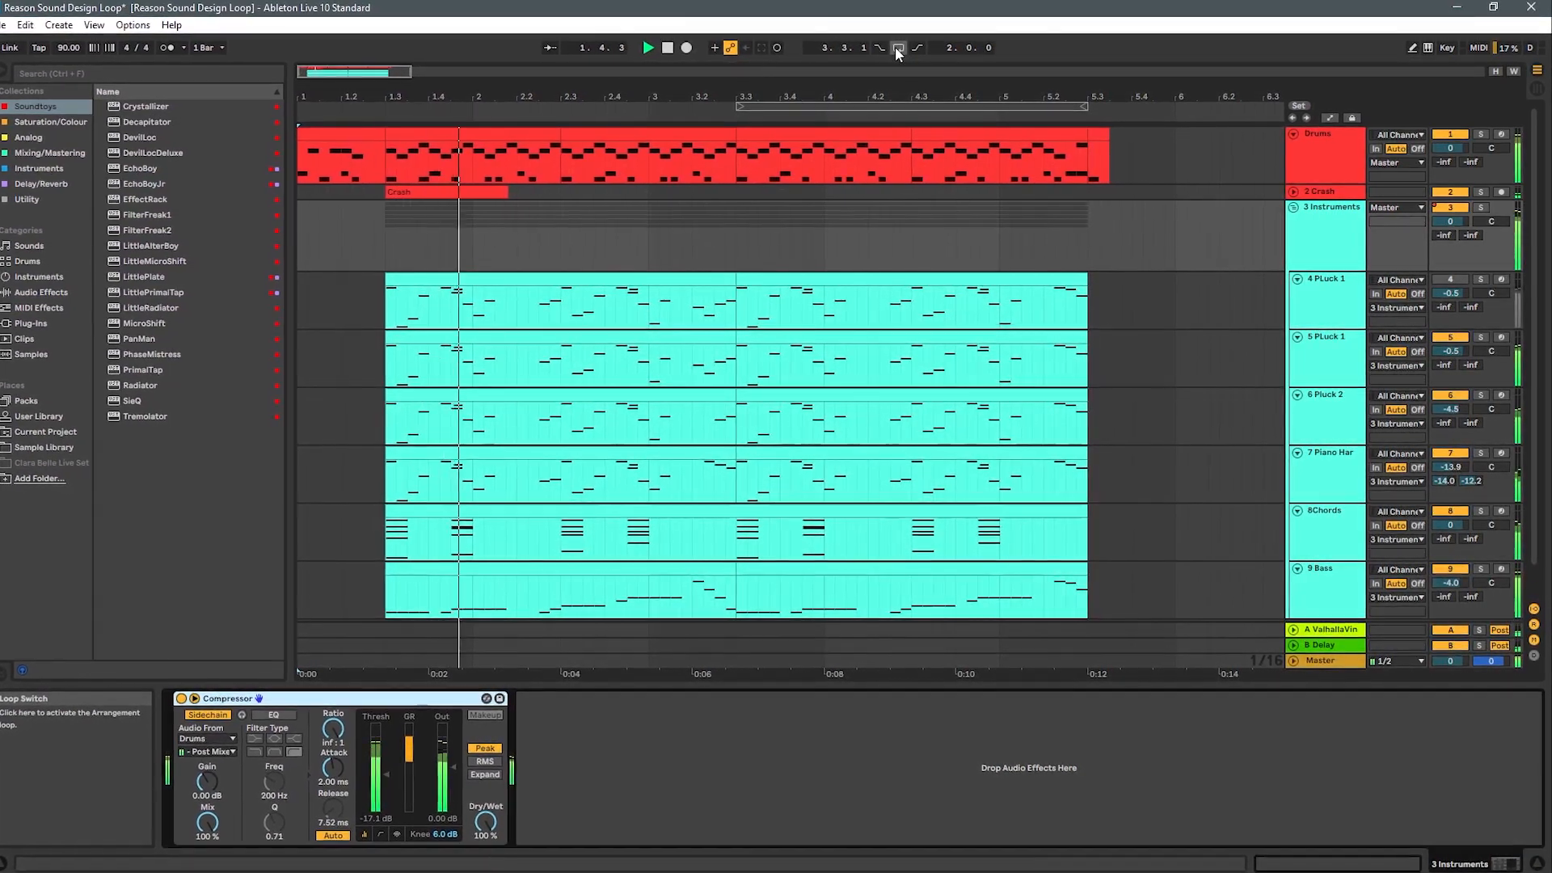